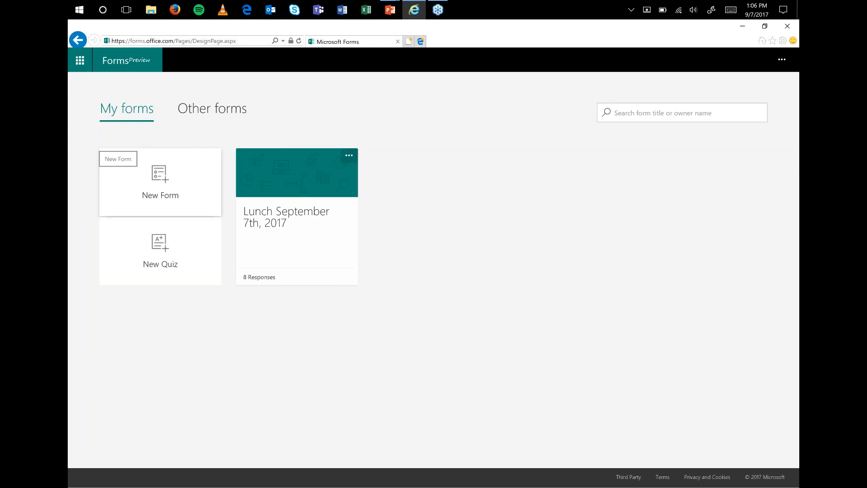
Create a new form and title it "Where does everyone want to go on Vacation?".
click(203, 188)
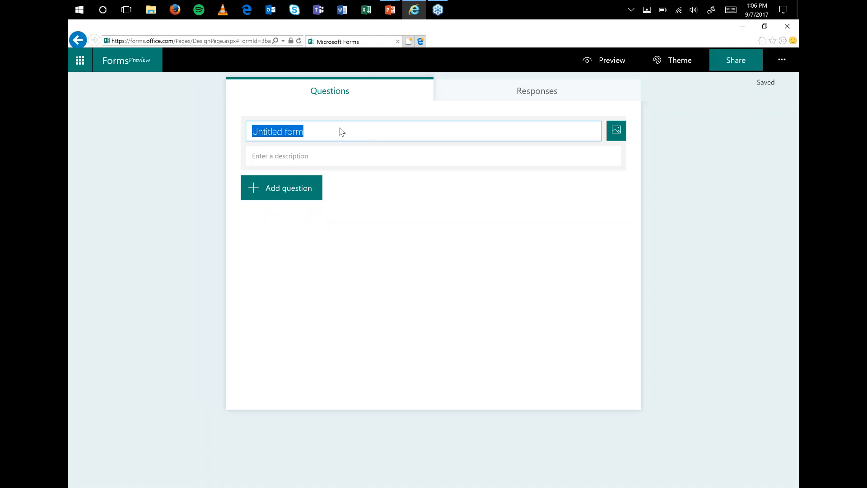
text(Where does )
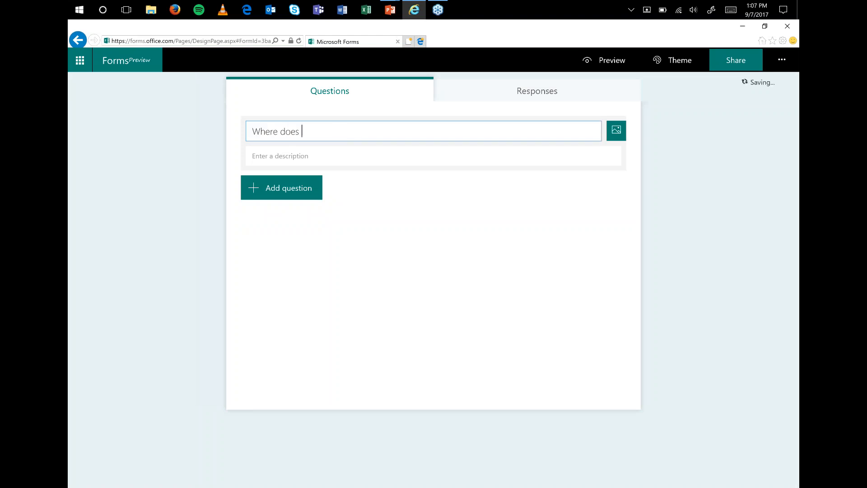
text(eve ryone want to go on Vacation?)
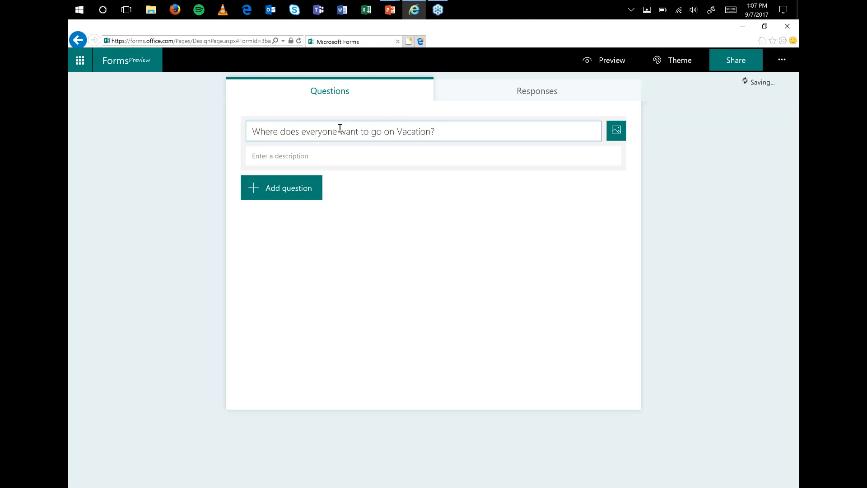
click(322, 156)
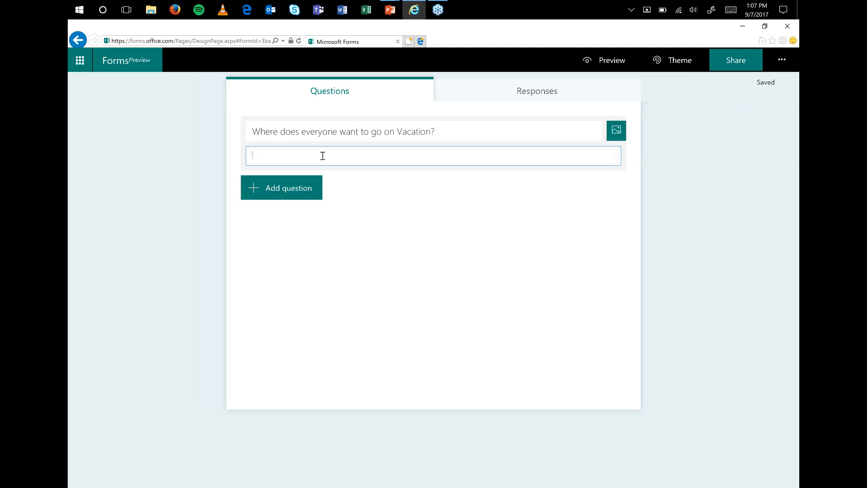
text(Please kepp)
key(BackSpace)
key(BackSpace)
key(BackSpace)
key(BackSpace)
key(BackSpace)
key(BackSpace)
key(BackSpace)
key(BackSpace)
key(BackSpace)
key(BackSpace)
key(BackSpace)
Add a choice question reading "Where does everyone want to go?".
click(306, 197)
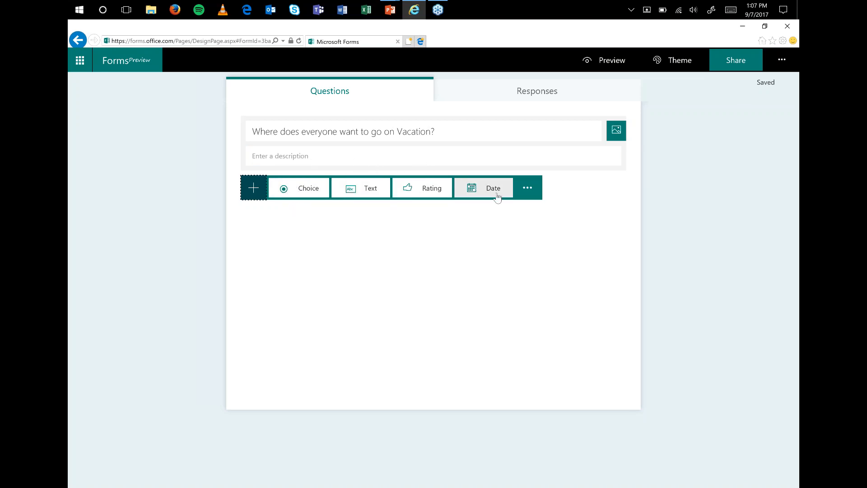
click(532, 192)
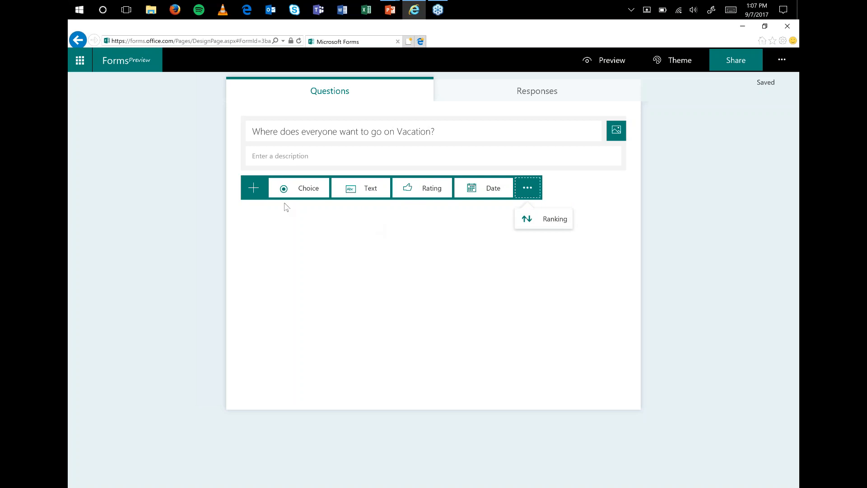
click(296, 187)
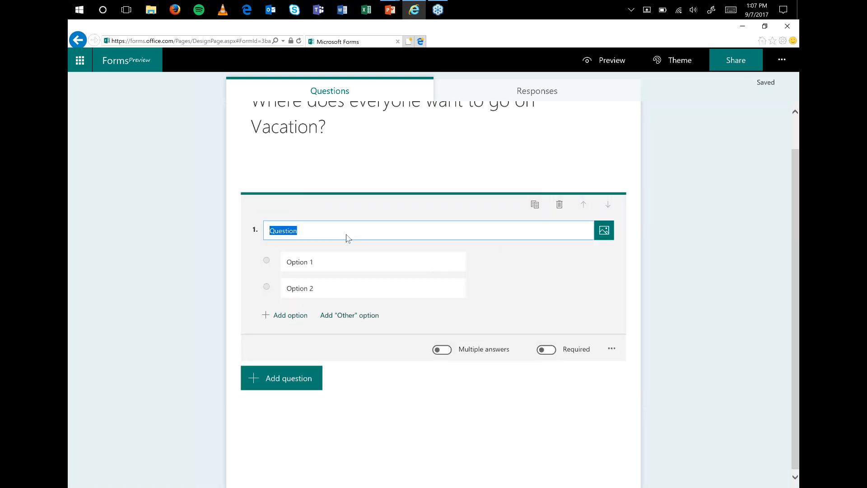
text(Where does everyone want to go)
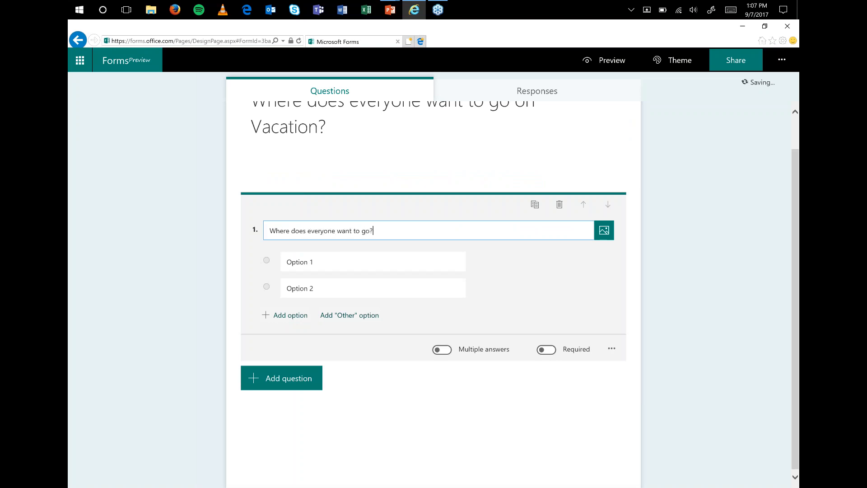
text(?)
Fill the destination question's answers with California, Hawaii, Italy and Spain, plus an "Other" option.
click(322, 265)
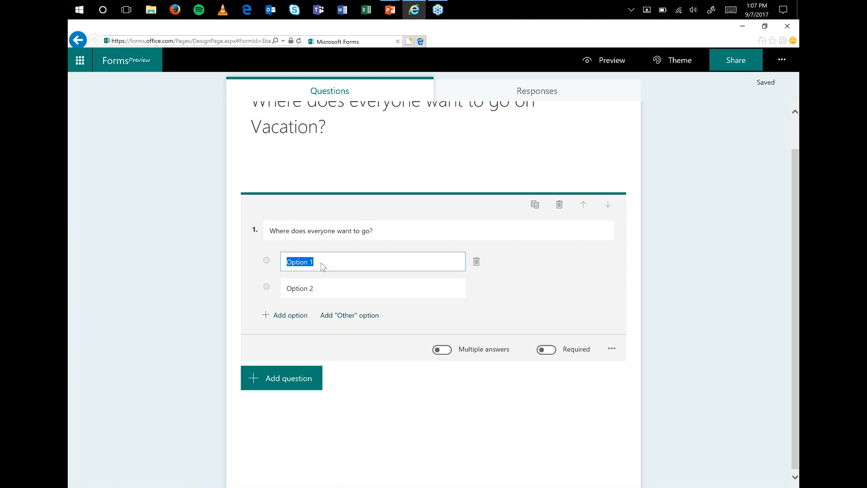
text(California)
key(Tab)
click(329, 286)
text(Hawaii)
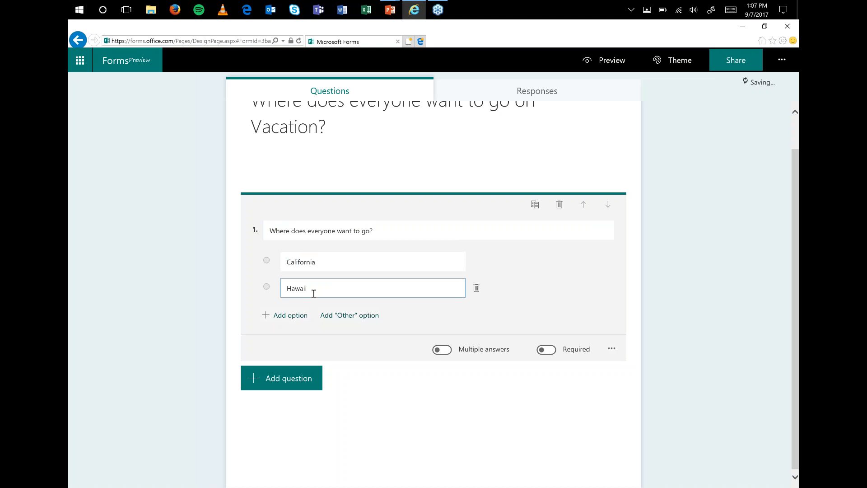
click(293, 318)
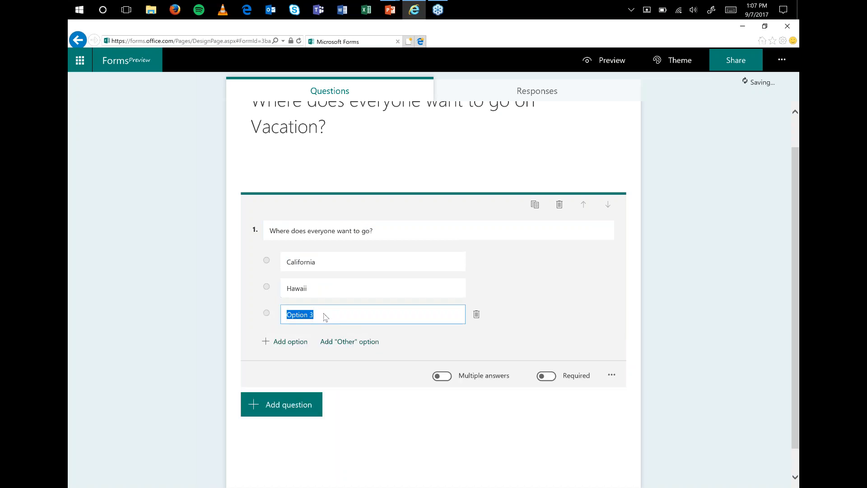
text(Italy)
key(Return)
text(Spain)
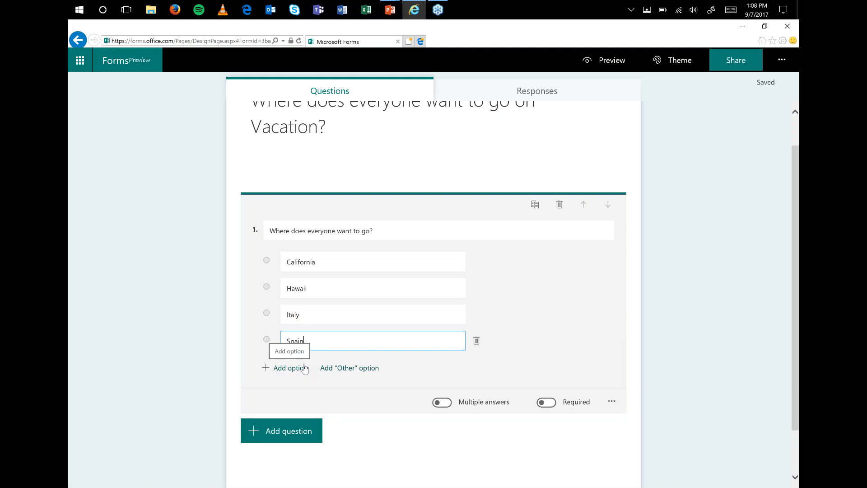
click(349, 369)
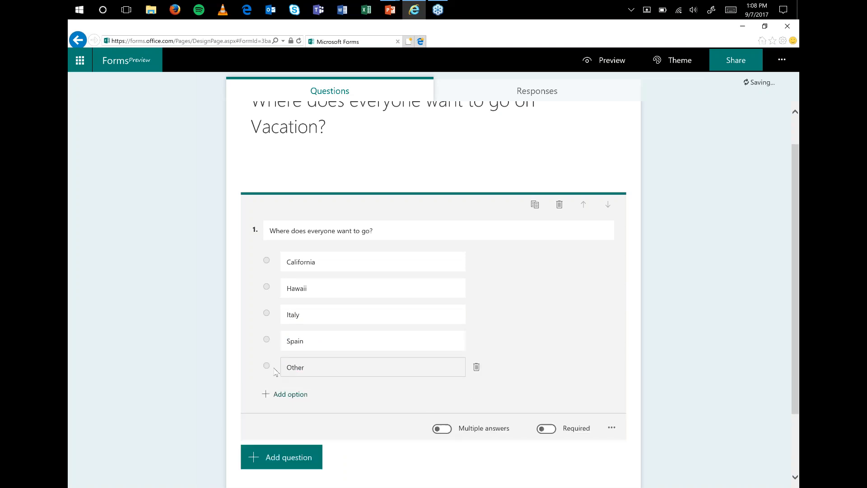
click(317, 371)
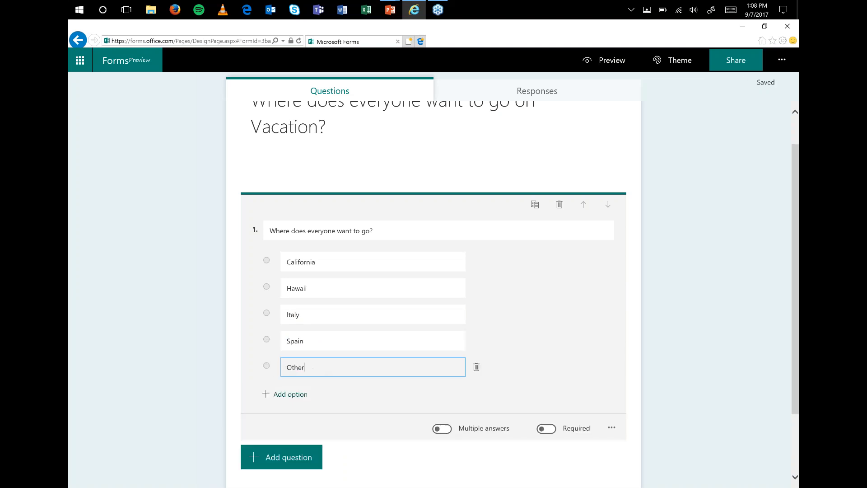
Allow multiple answers for the destination question, and switch its Required setting on and off again.
scroll(612, 367, down, 2)
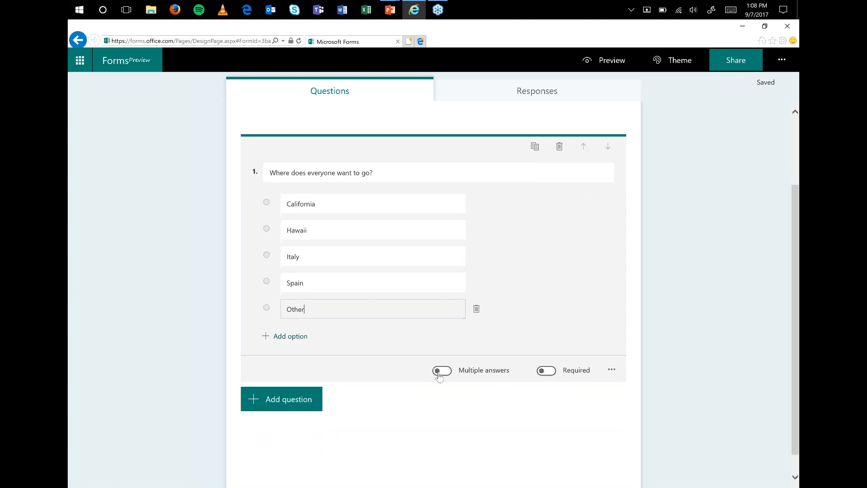
click(441, 370)
click(546, 371)
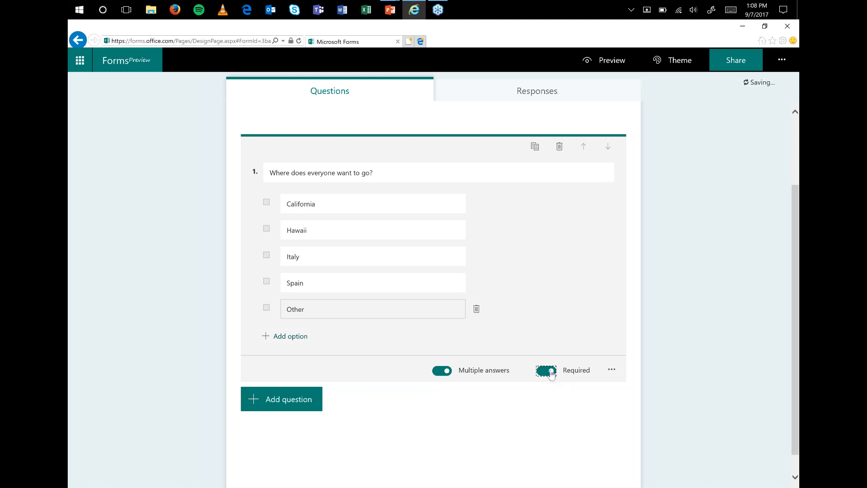
click(550, 375)
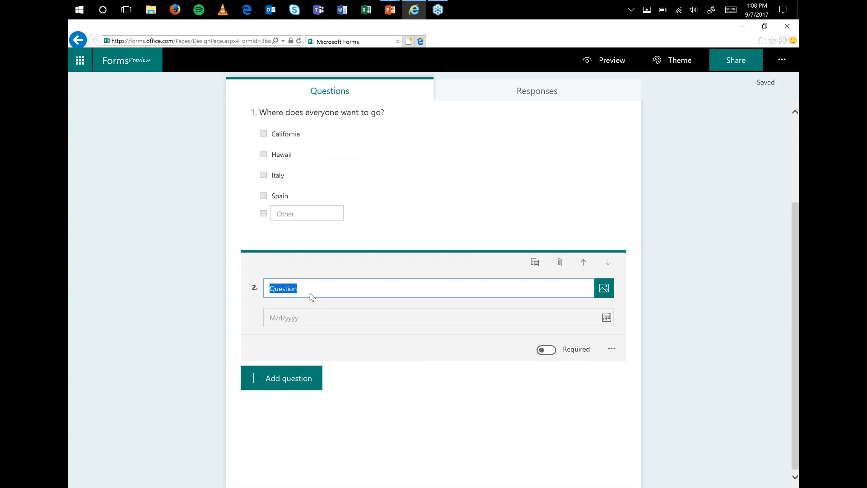
Enter "When do you want go?" as the text of a second question that takes a date answer.
text(When do you want goi?)
key(BackSpace)
key(BackSpace)
text(?)
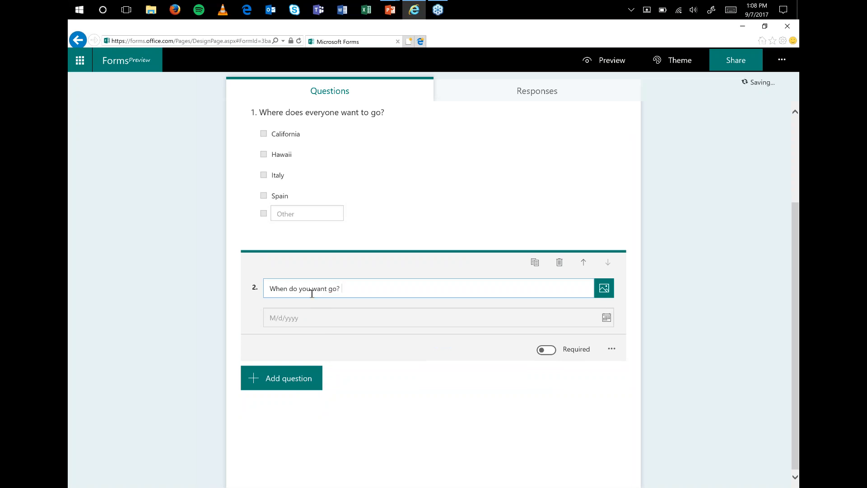
Try out the date question's answer field and switch its Required setting on and off again.
click(315, 324)
click(608, 319)
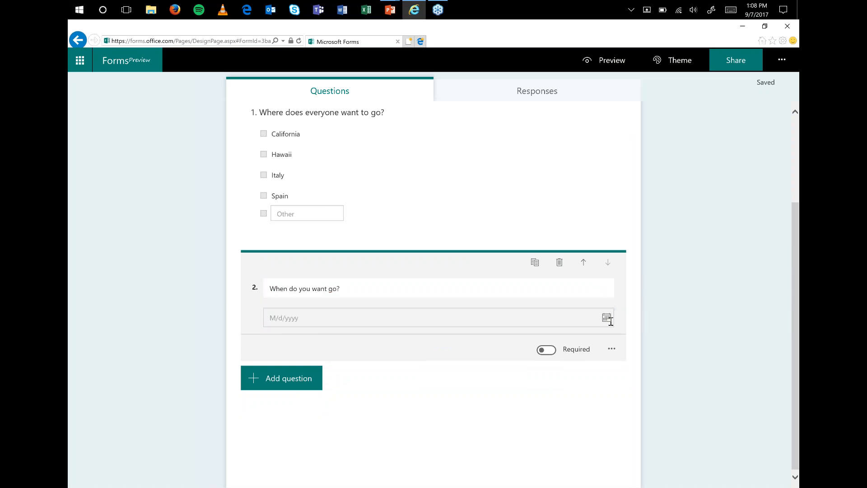
click(369, 321)
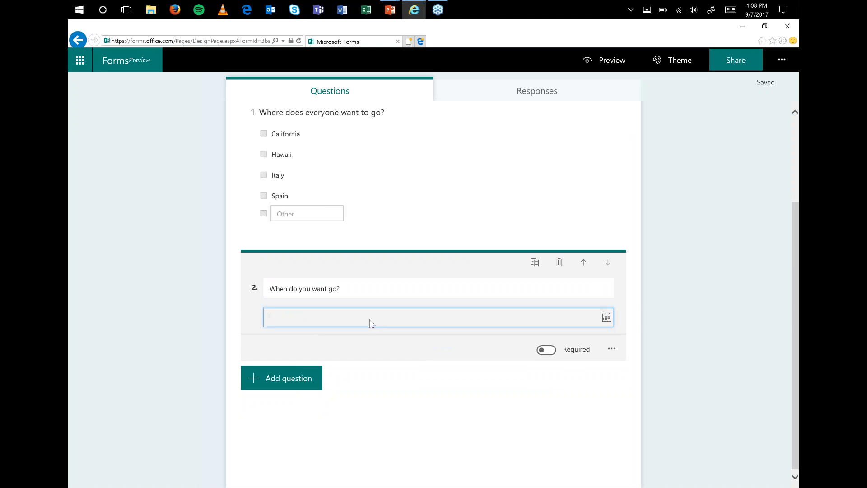
click(548, 353)
click(548, 353)
Add a rating question reading "How does everyone feel about California?".
click(276, 370)
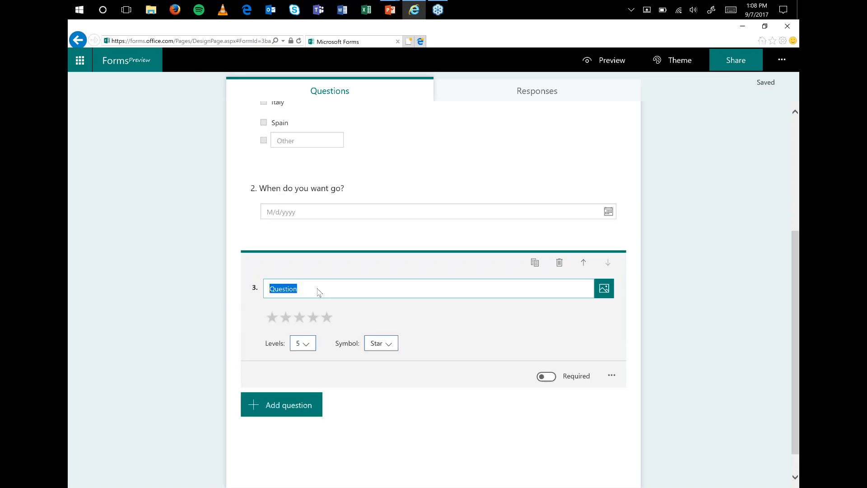
text(HOw d)
key(BackSpace)
key(BackSpace)
key(BackSpace)
key(BackSpace)
text(ow d)
key(BackSpace)
key(BackSpace)
text(does everyone feel about California?)
Look through the rating levels, try the Number symbol for the California question, and switch back to Star.
click(304, 344)
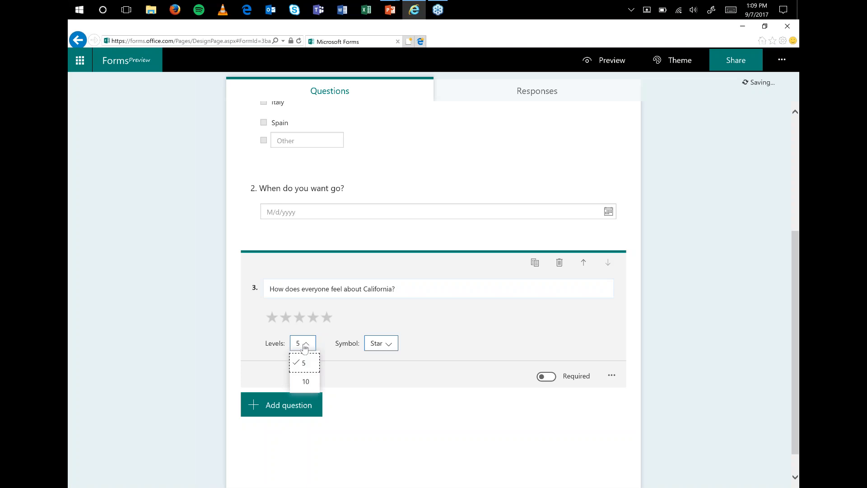
click(390, 345)
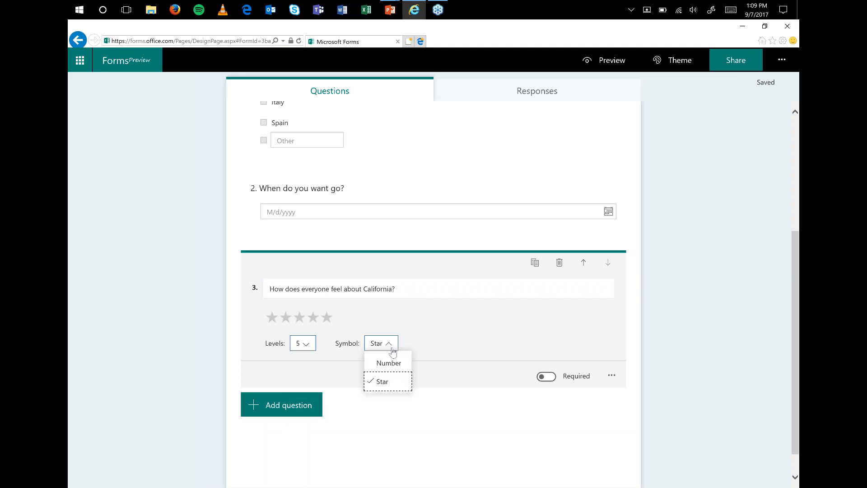
click(389, 363)
click(388, 348)
click(379, 386)
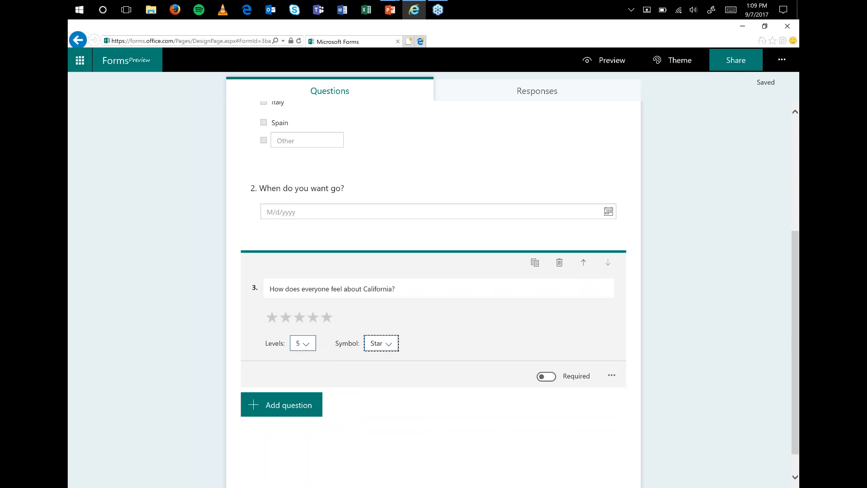
Add a ranking question reading "Let us know your top option for vacation?".
mouse_move(354, 286)
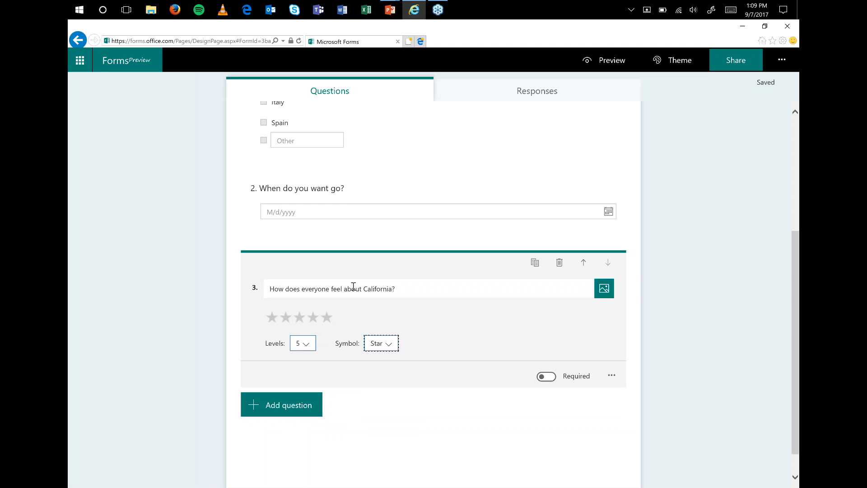
scroll(316, 384, down, 1)
click(275, 388)
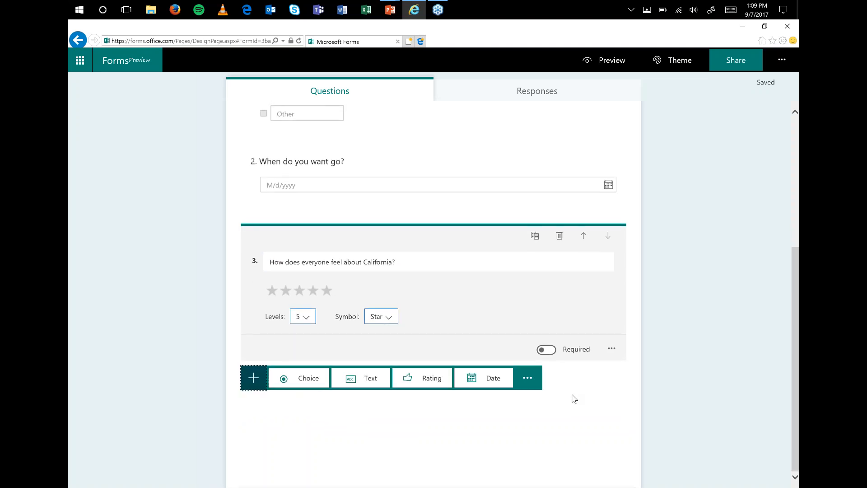
click(526, 382)
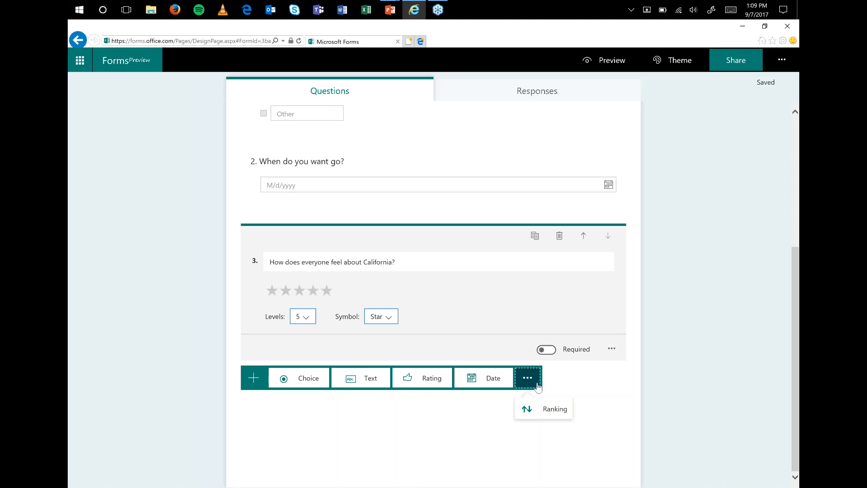
click(550, 410)
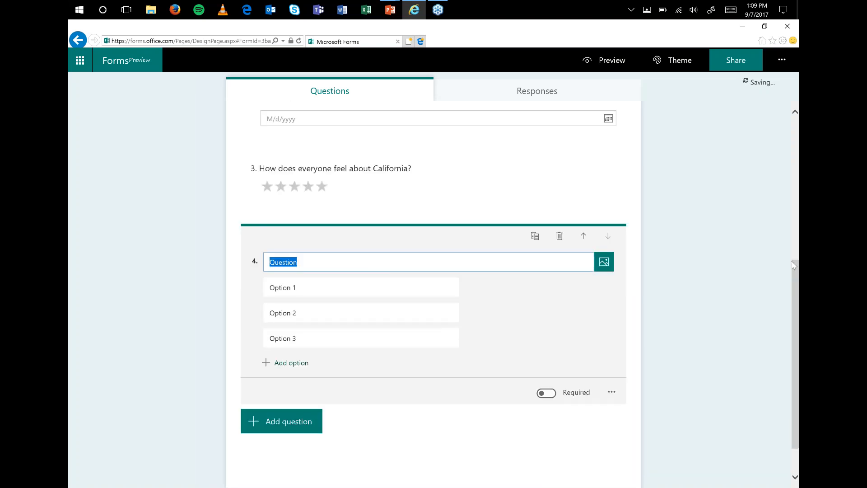
text(Where)
key(BackSpace)
key(BackSpace)
key(BackSpace)
key(BackSpace)
key(BackSpace)
key(BackSpace)
text(Let us know your top option for vacation?)
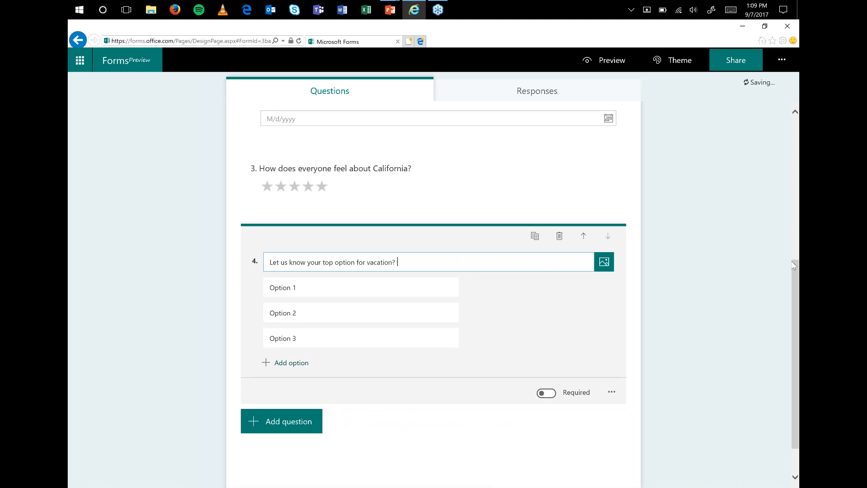
Fill the ranking question's options with California, Hawaii and Spain, and add a fourth option, Italy.
click(321, 293)
text(Calif)
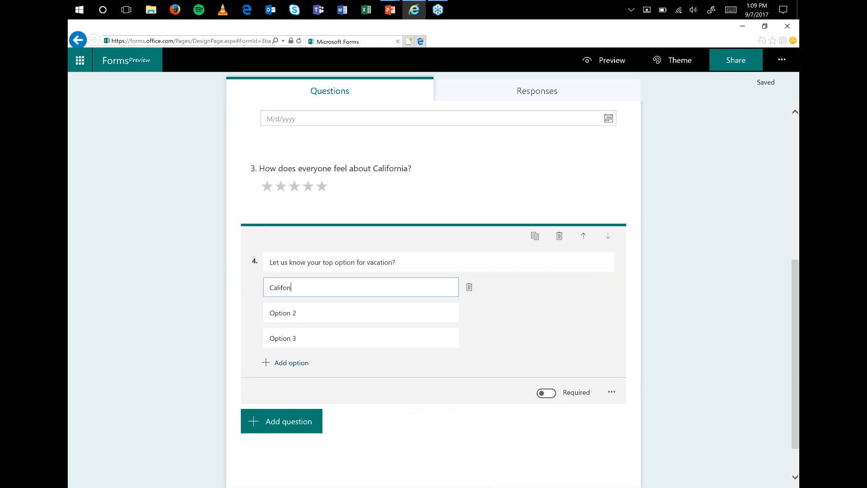
text(ornia)
key(Tab)
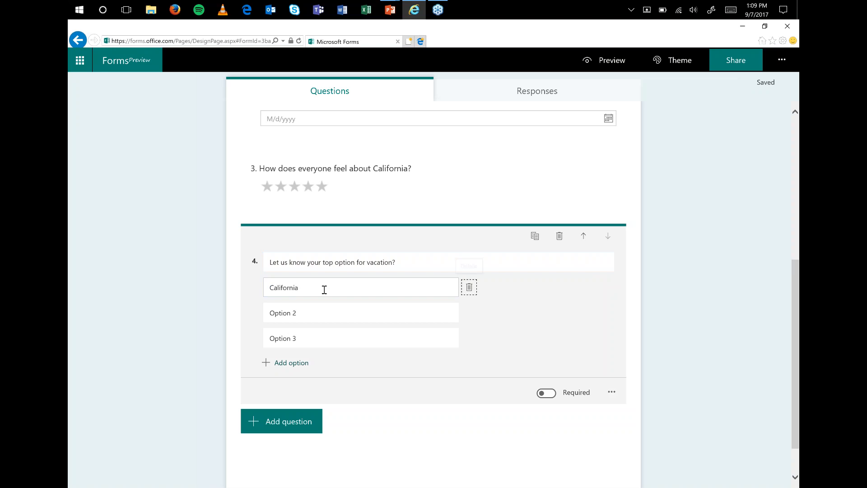
click(296, 316)
text(Hawaii)
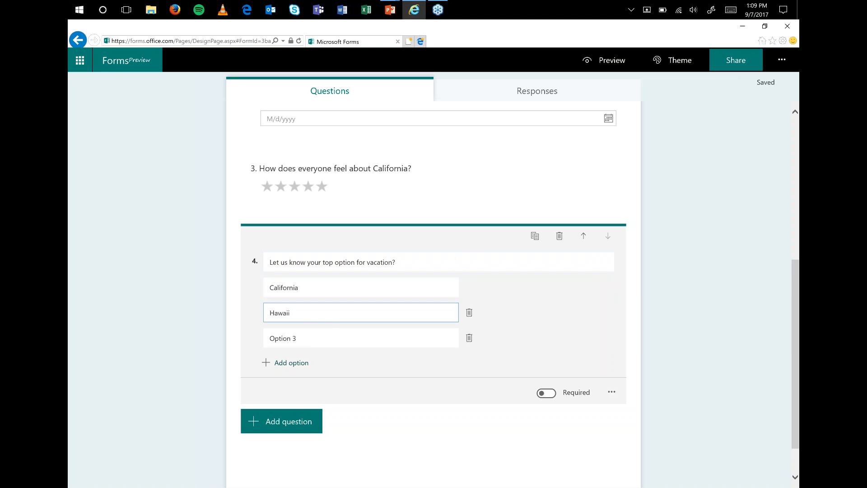
click(334, 335)
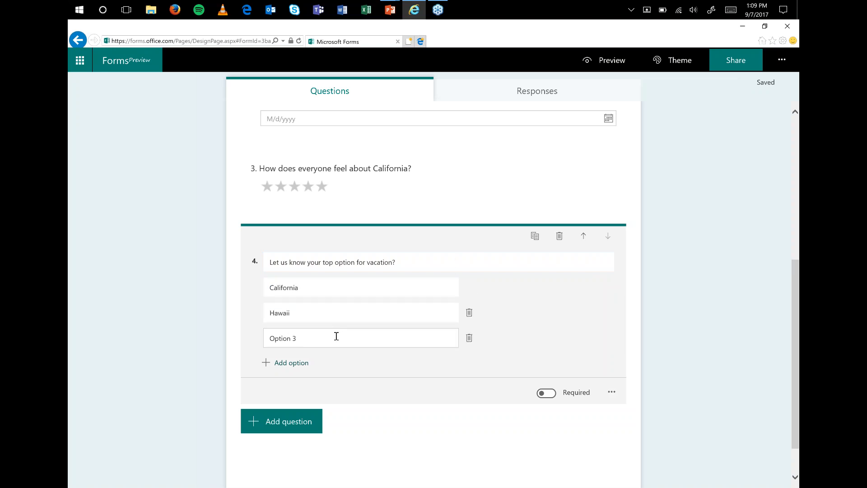
text(Spain)
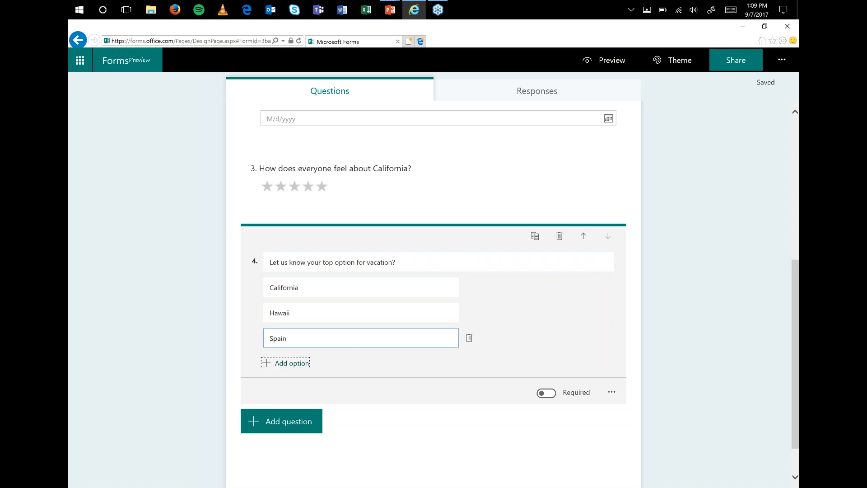
click(291, 363)
text(Italy)
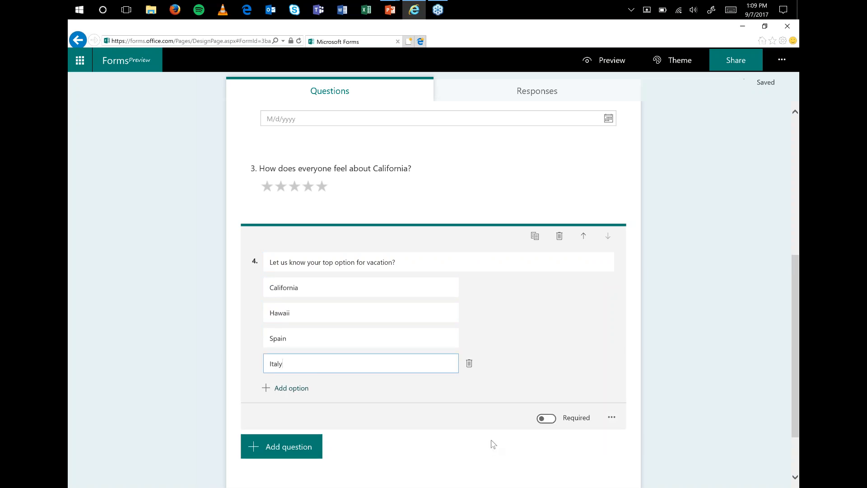
Return to the list of forms and reopen the survey "Where does everyone want to go on Vacation?".
scroll(486, 449, up, 6)
click(146, 67)
click(289, 182)
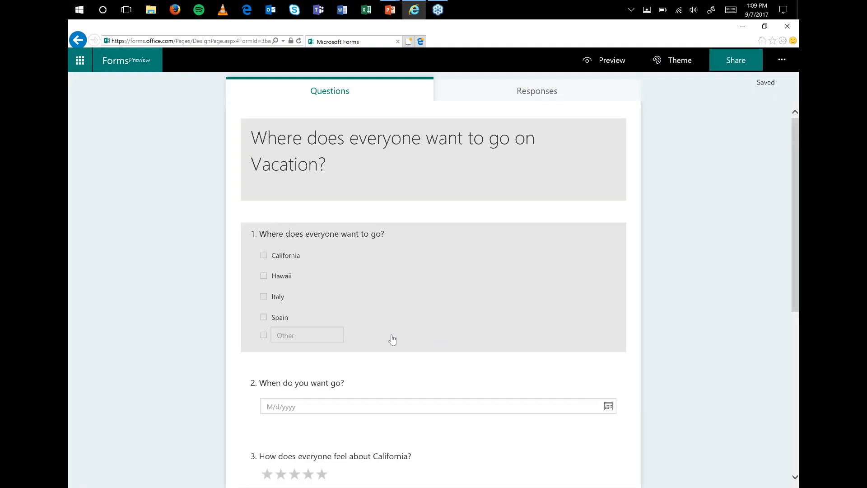
Make the ranking question "Let us know your top option for vacation?" required.
scroll(310, 343, down, 7)
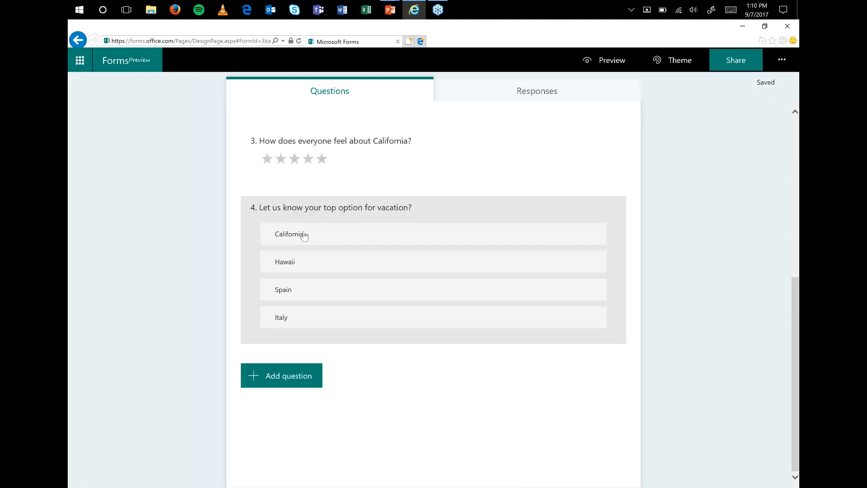
click(304, 235)
click(359, 290)
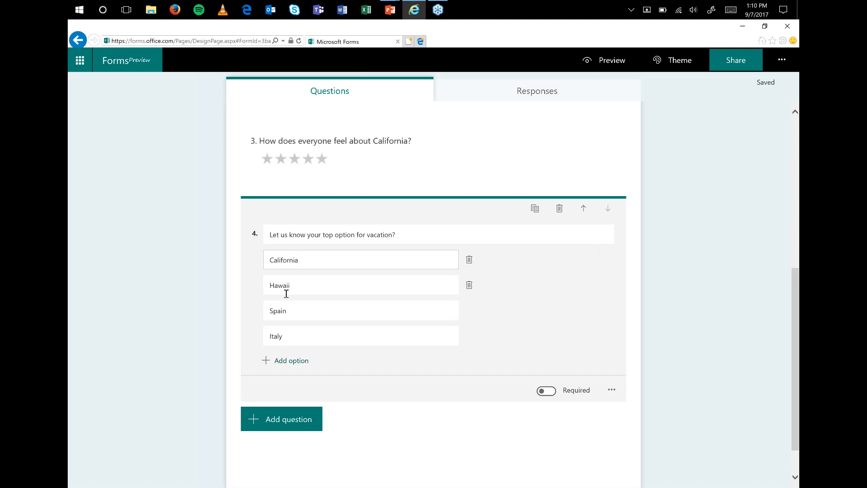
click(547, 390)
Return to the list of forms, then switch to the PowerPoint slide show and advance to the Mobility slide.
scroll(548, 391, up, 5)
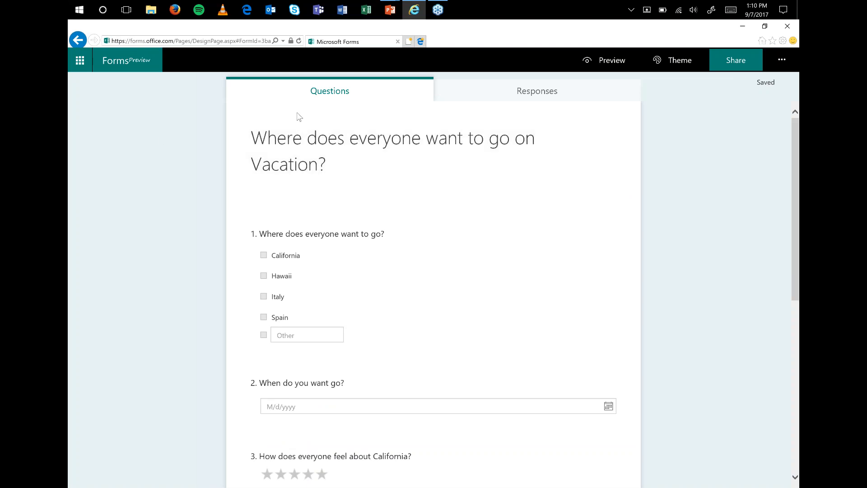
click(107, 63)
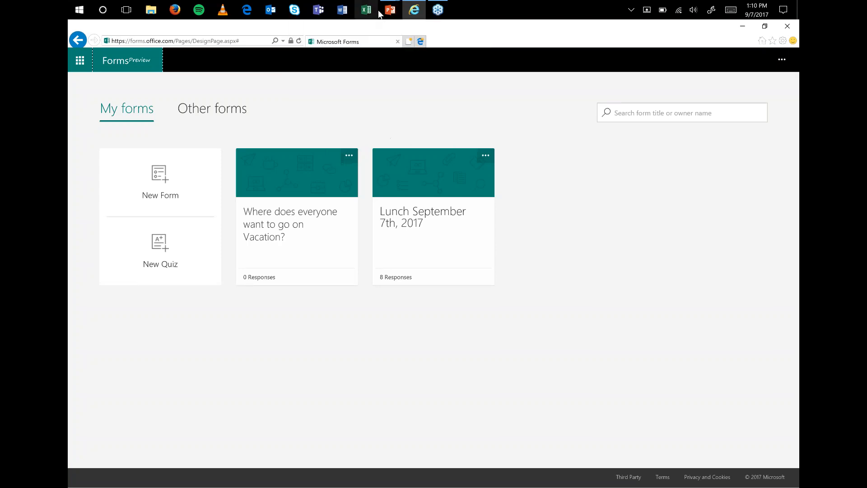
mouse_move(392, 14)
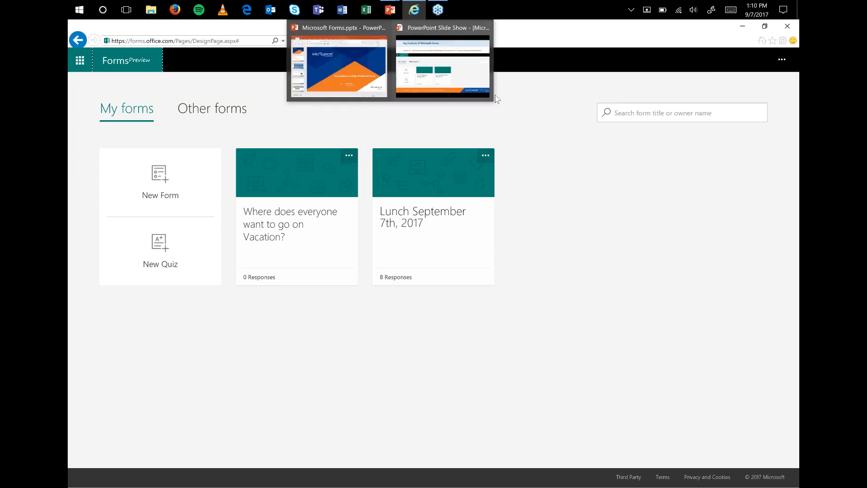
click(443, 59)
key(Right)
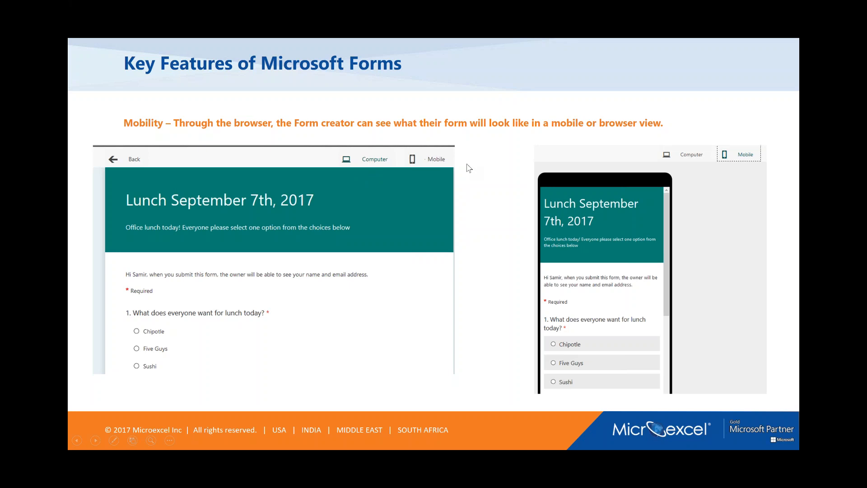
Reopen the vacation survey in Microsoft Forms and look through its preview as shown on a computer.
key(alt+Tab)
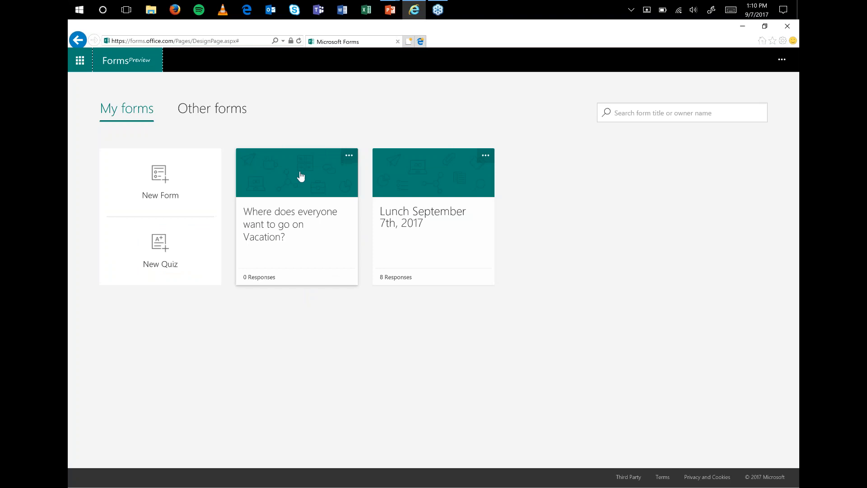
click(301, 176)
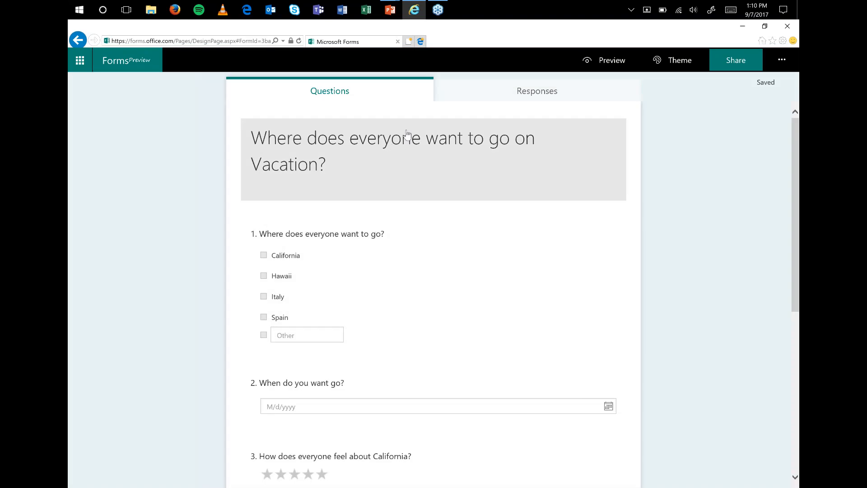
click(606, 65)
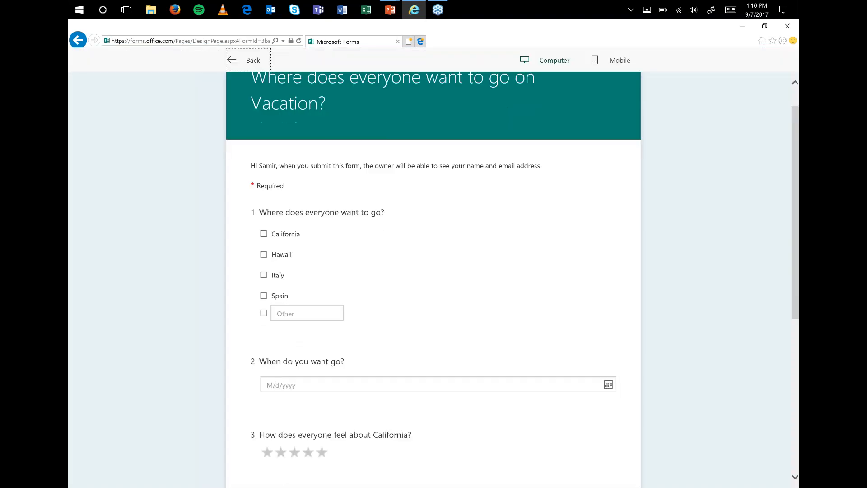
scroll(565, 256, down, 5)
scroll(565, 257, up, 6)
Look through the vacation survey's mobile preview and return to the form editor.
click(615, 61)
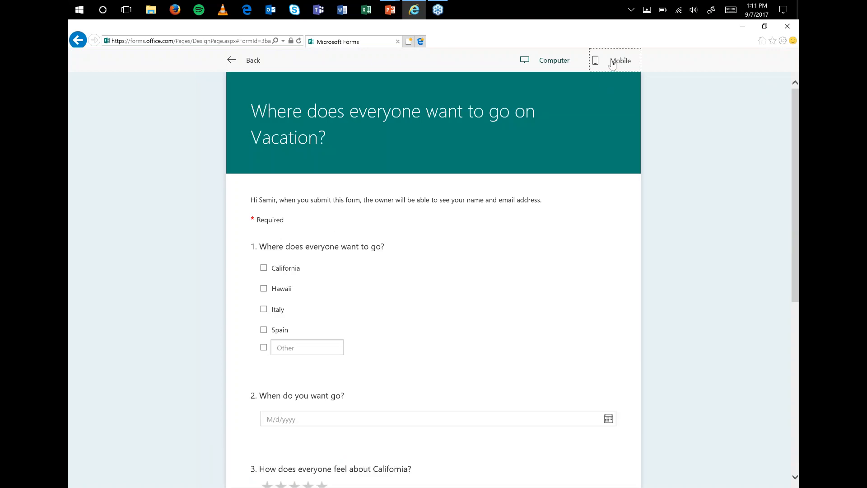
mouse_move(520, 169)
mouse_down()
mouse_move(511, 314)
mouse_move(508, 156)
mouse_up()
drag(519, 228, 521, 153)
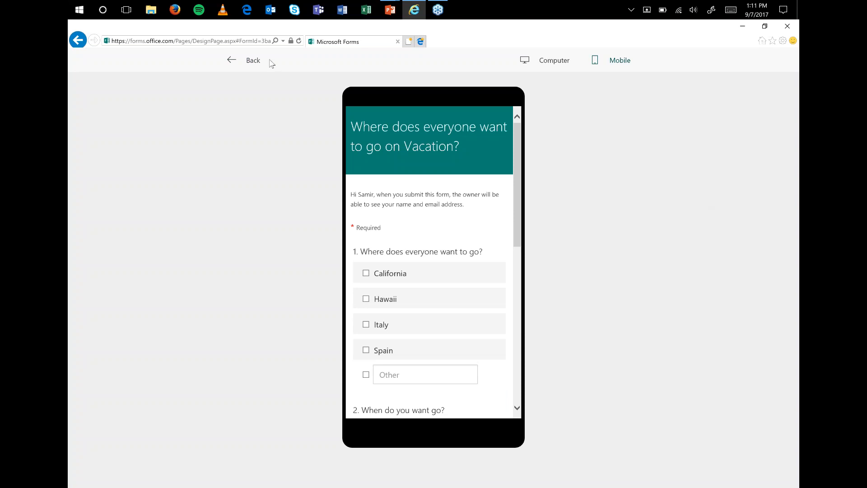
scroll(453, 221, down, 10)
scroll(455, 220, up, 10)
click(243, 67)
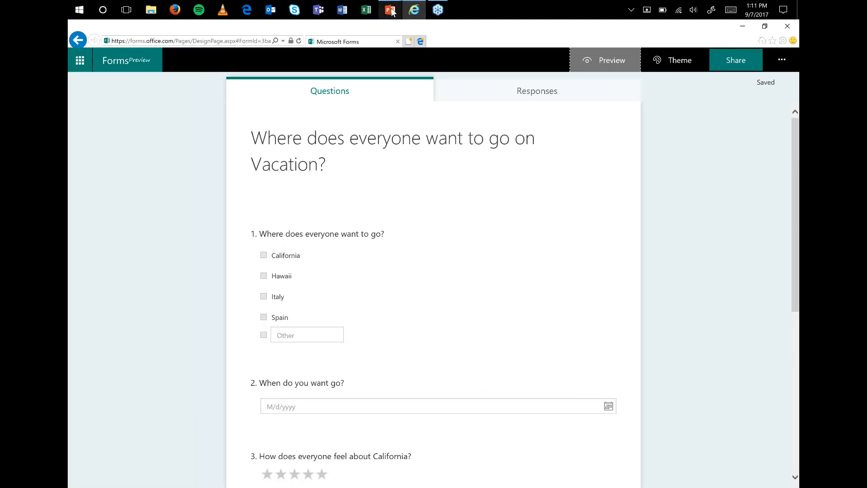
Switch to the PowerPoint slide show and advance to the Results and Analytics slide.
mouse_move(392, 12)
click(411, 58)
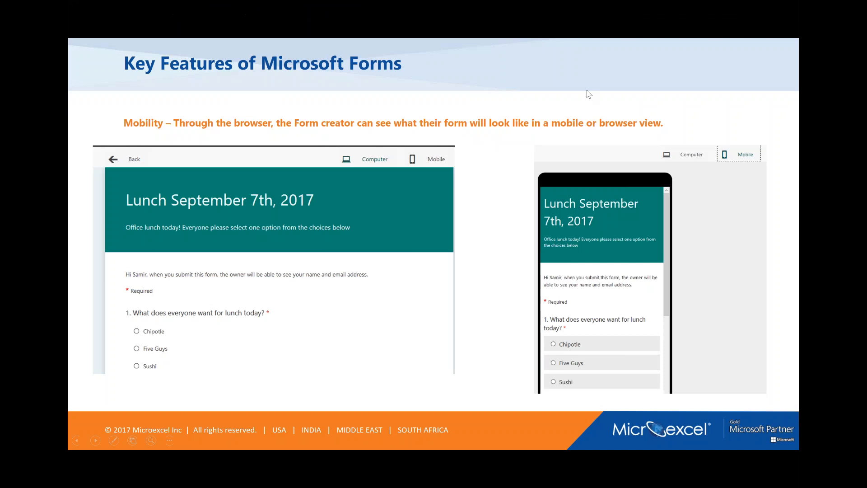
click(589, 94)
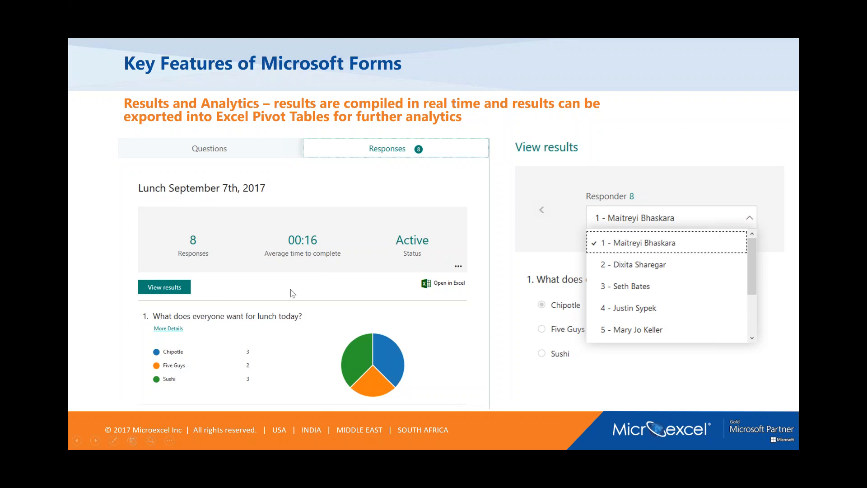
Switch back to Microsoft Forms and open the responses of the "Lunch September 7th, 2017" form.
key(alt+Tab)
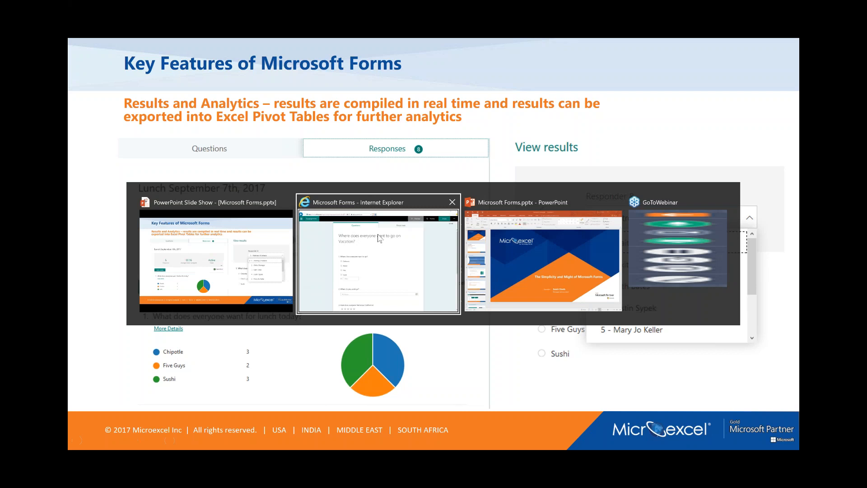
click(105, 67)
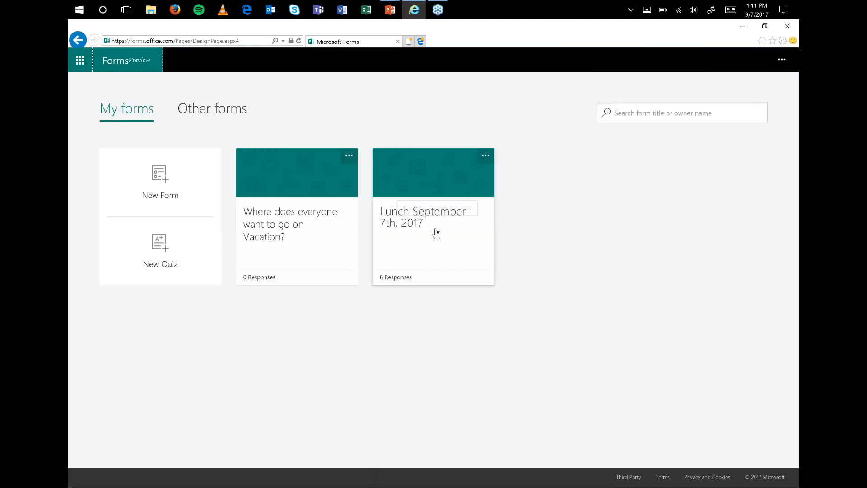
click(425, 192)
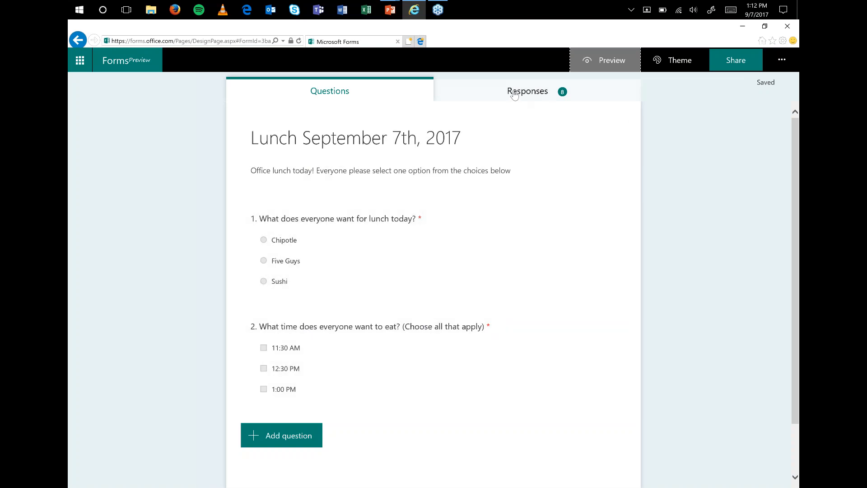
click(551, 86)
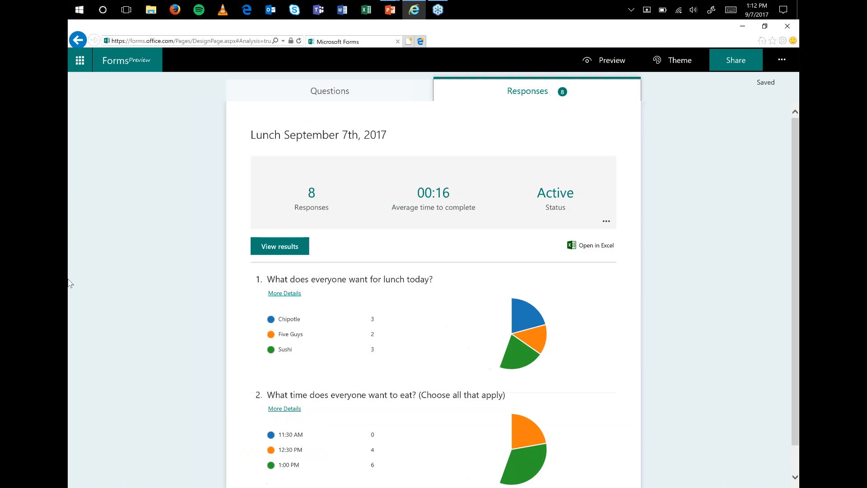
Examine the response breakdowns for the lunch choice and eating time questions, and the average time to complete.
scroll(331, 287, down, 1)
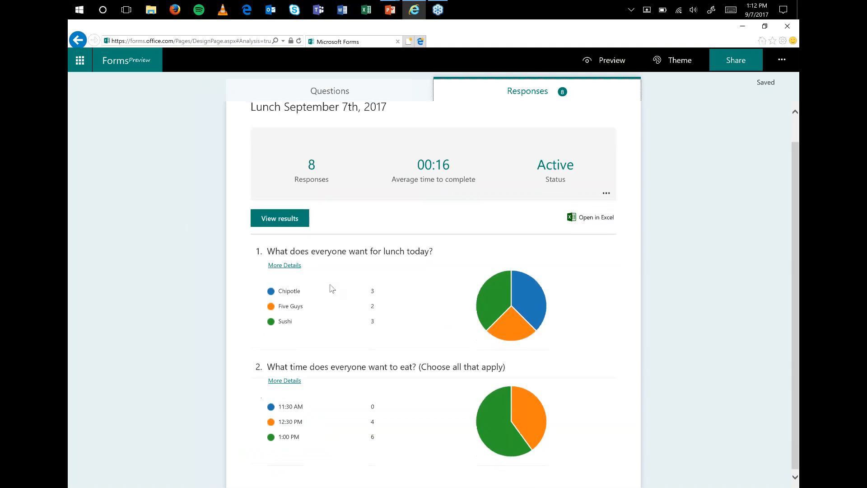
mouse_move(303, 289)
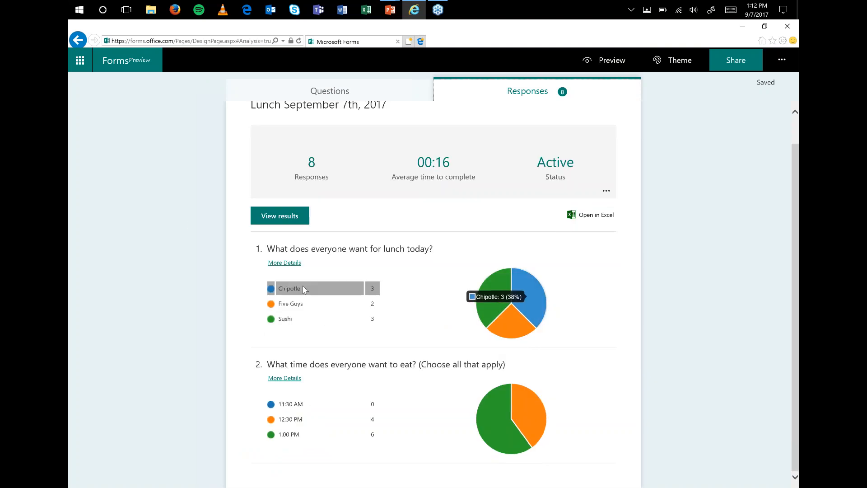
mouse_move(289, 434)
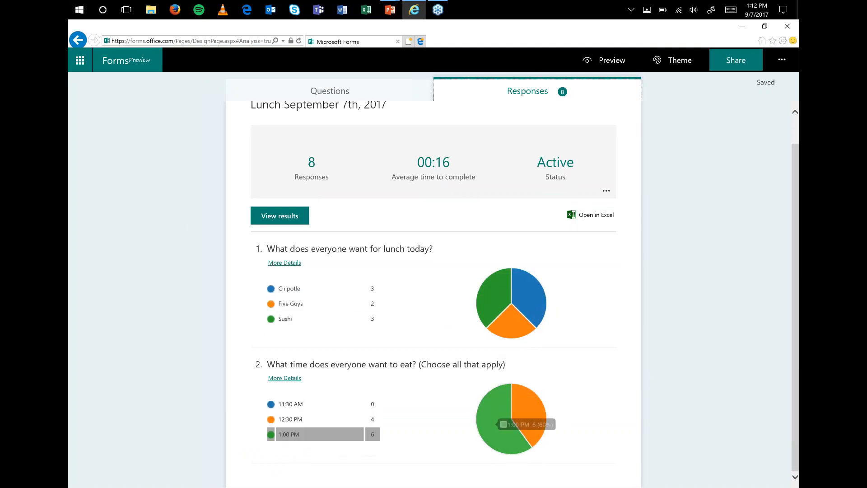
mouse_move(362, 420)
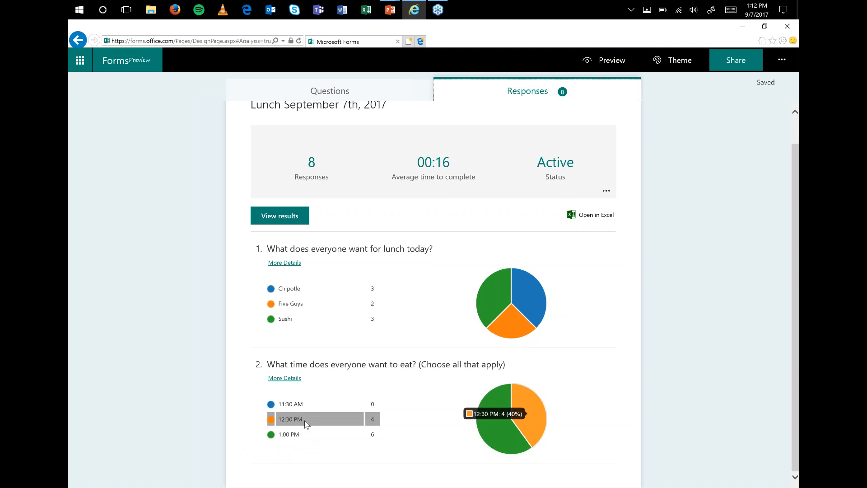
mouse_move(289, 404)
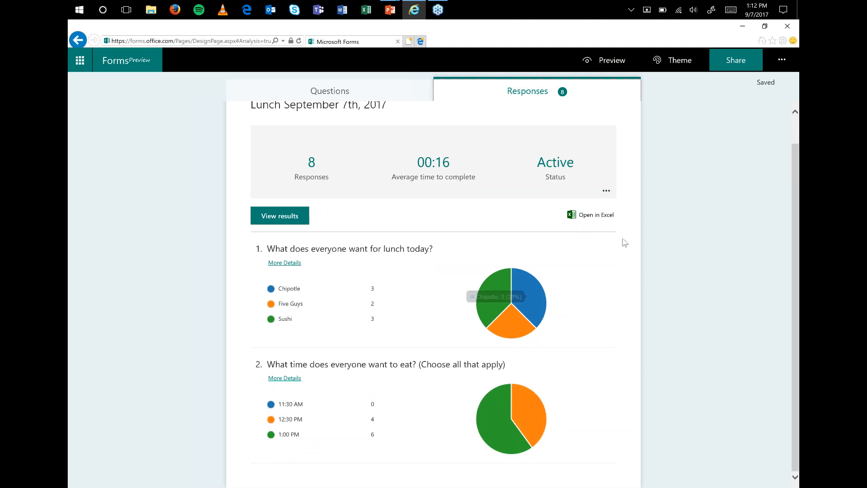
scroll(452, 316, up, 1)
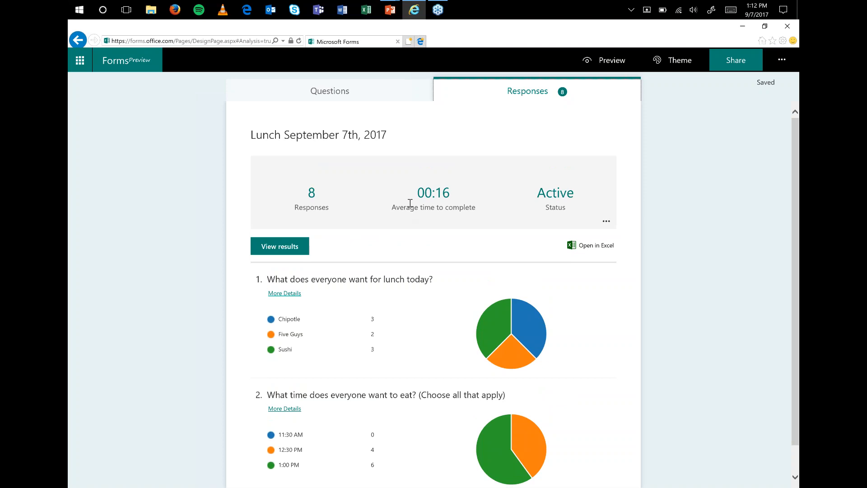
drag(391, 208, 478, 209)
click(482, 212)
View the individual answers of the fourth and fifth responders, then return to the response summary.
click(269, 248)
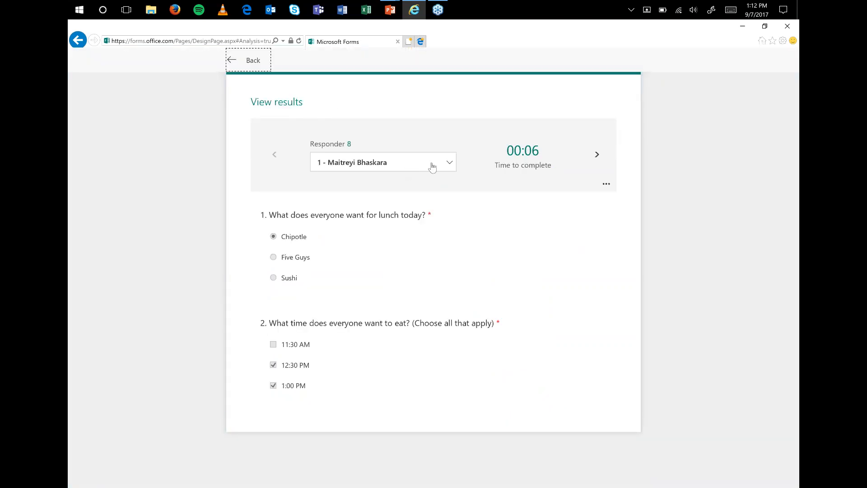
click(432, 167)
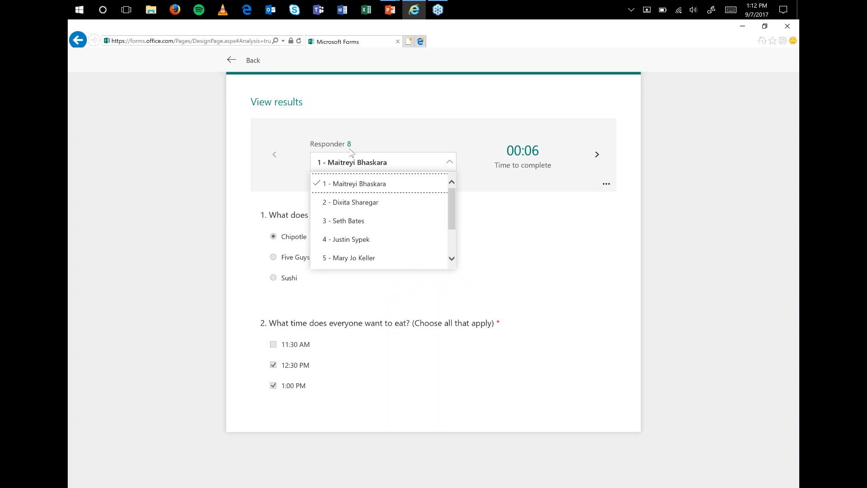
scroll(361, 225, down, 2)
scroll(362, 235, up, 2)
click(361, 236)
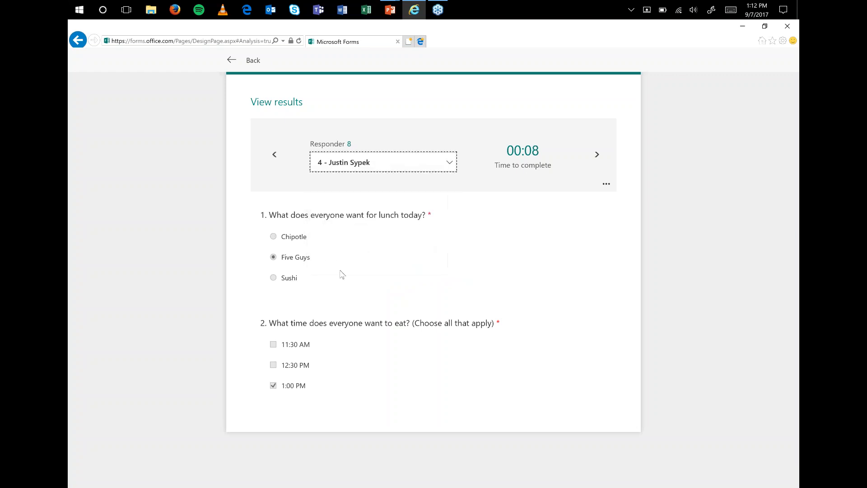
click(597, 155)
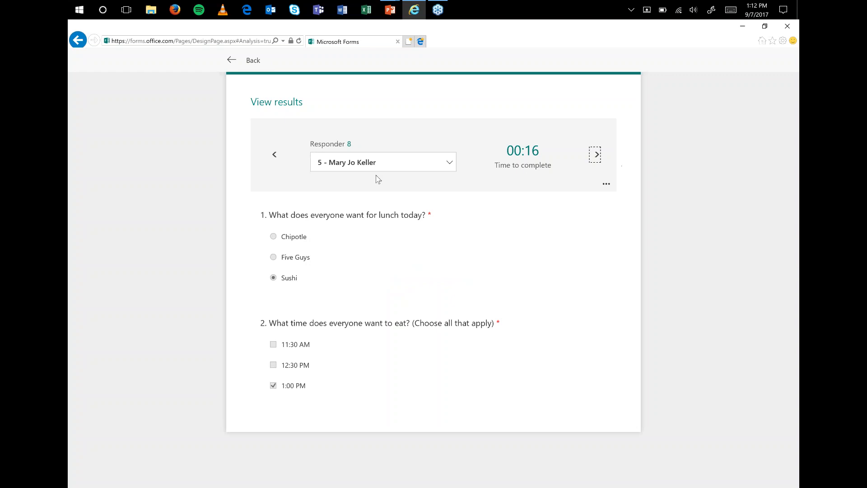
click(253, 61)
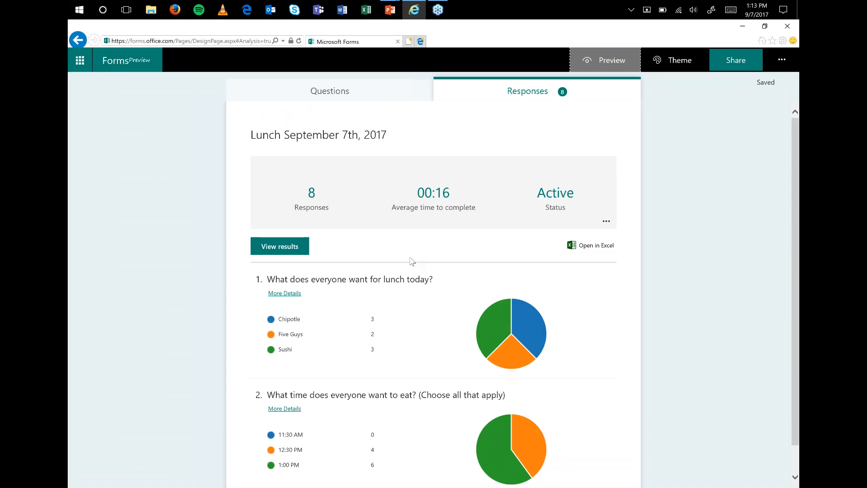
Open the lunch form's responses in Excel and autofit the eating time column F and the email column C.
scroll(567, 367, down, 1)
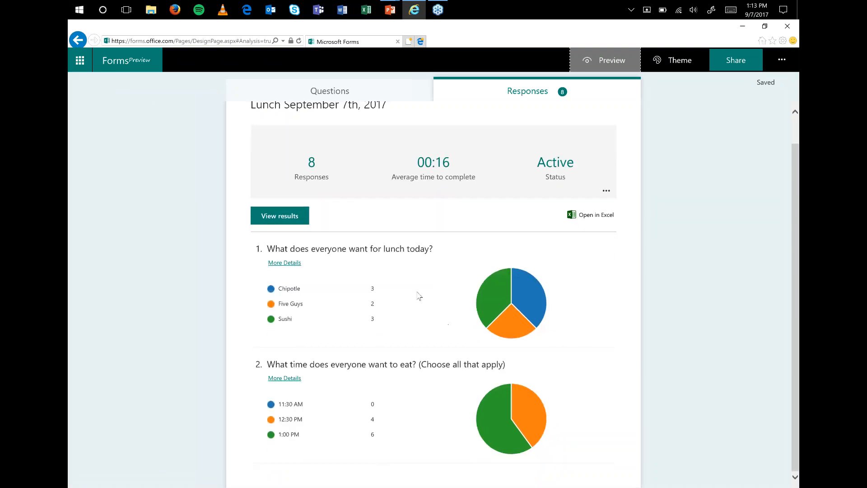
click(596, 216)
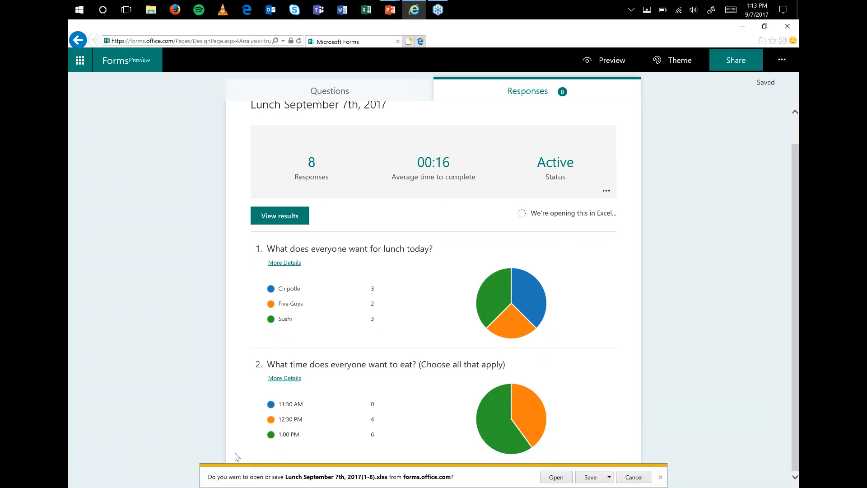
click(559, 478)
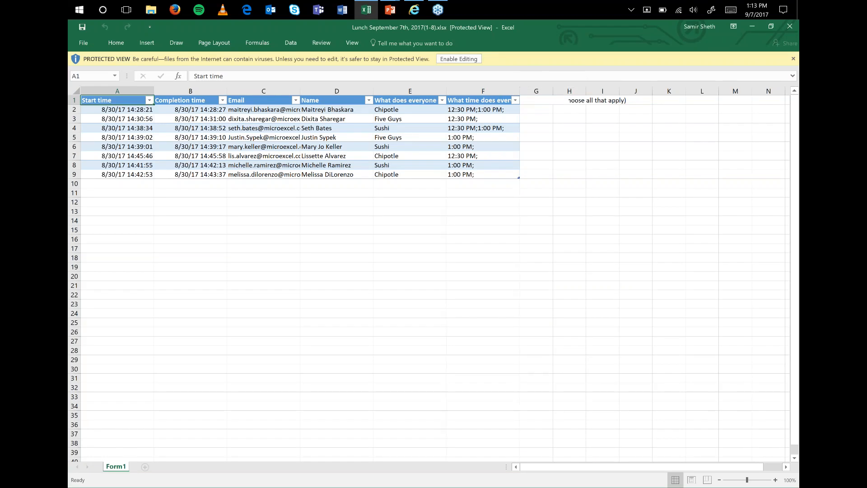
double_click(520, 91)
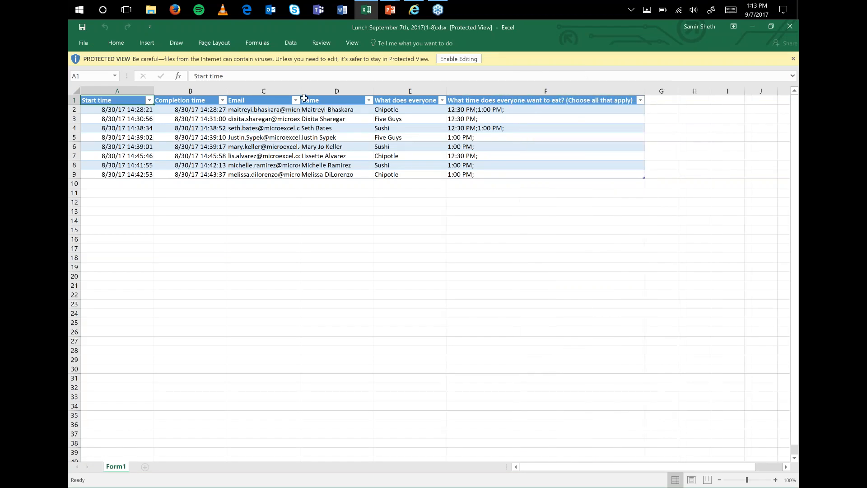
double_click(301, 91)
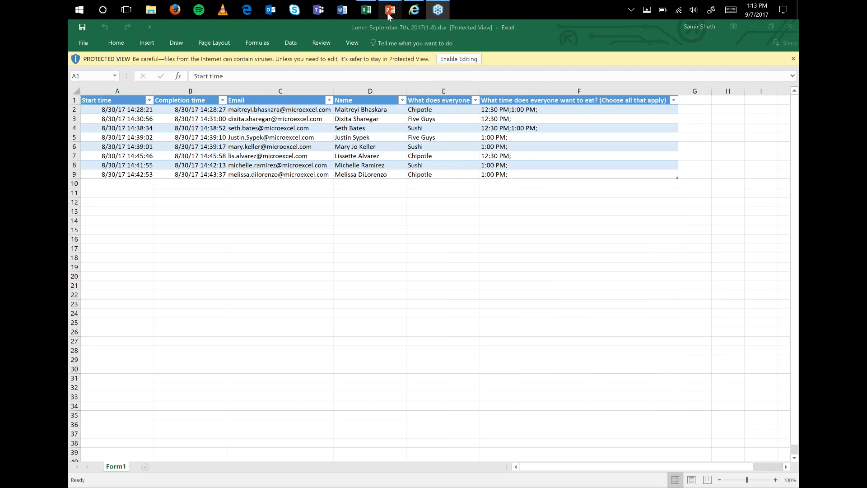
Switch to the PowerPoint slide show and advance to the Wide Audience slide about anonymous links.
mouse_move(389, 15)
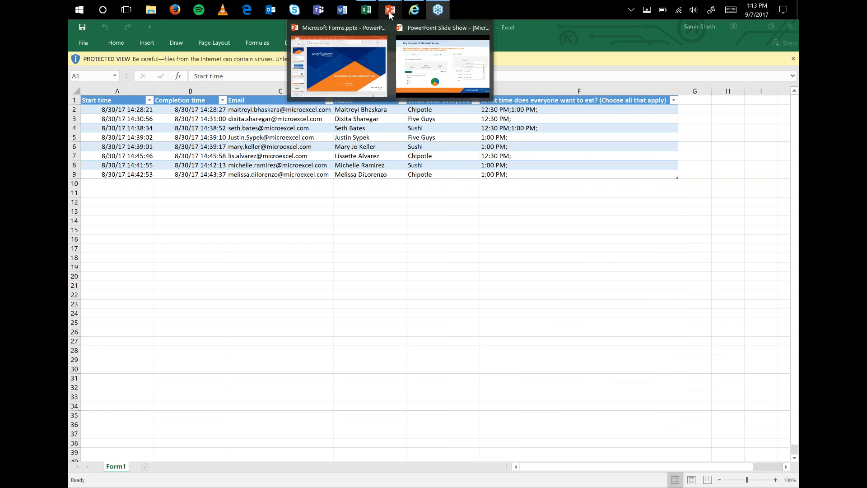
click(419, 52)
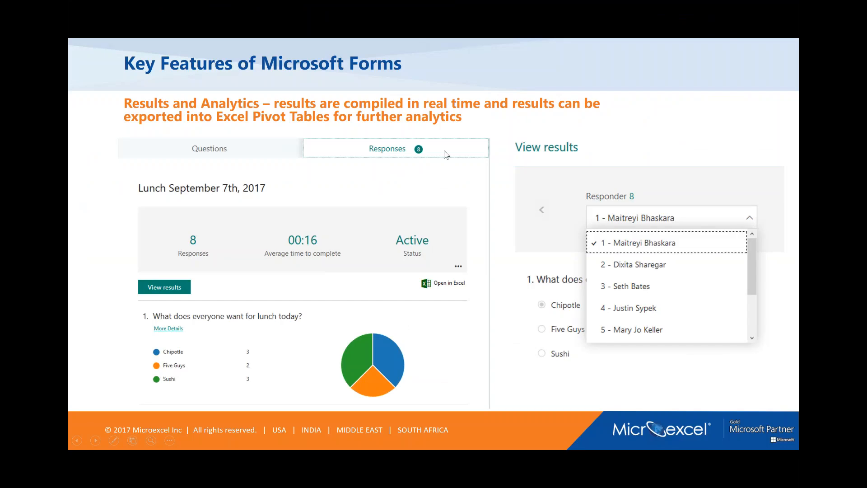
click(445, 151)
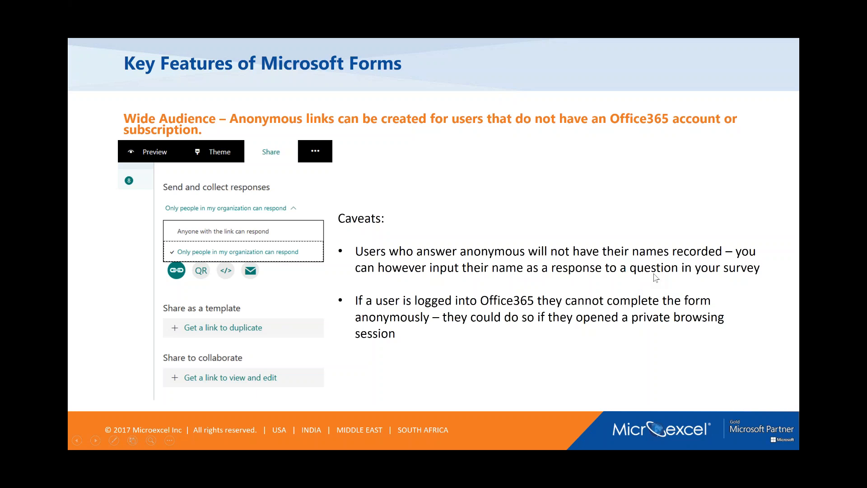
Switch back to Microsoft Forms and open the "Where does everyone want to go on Vacation?" form from the forms list.
key(alt+Tab)
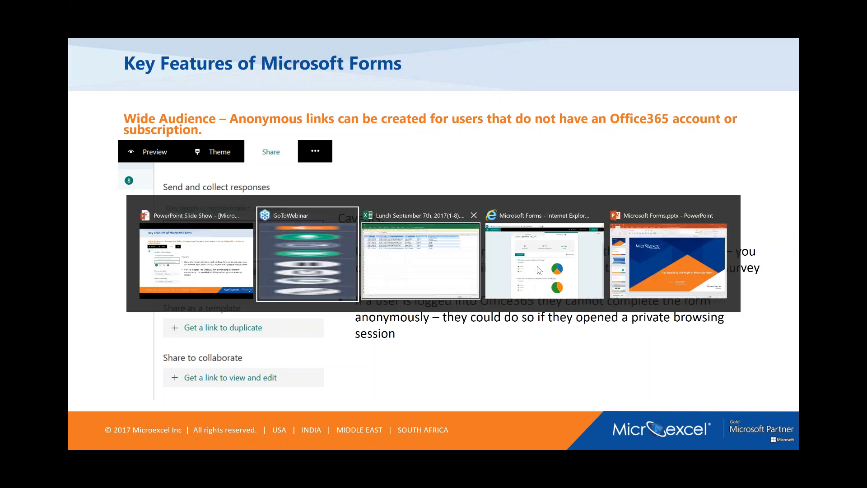
click(573, 271)
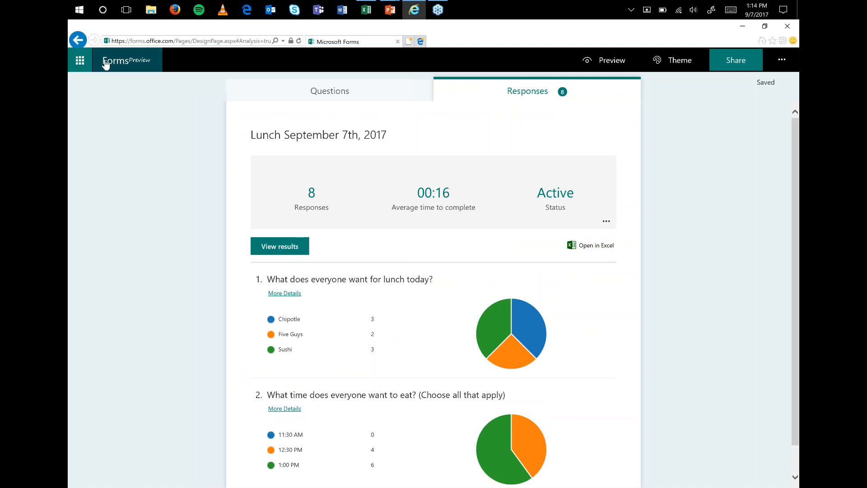
click(115, 66)
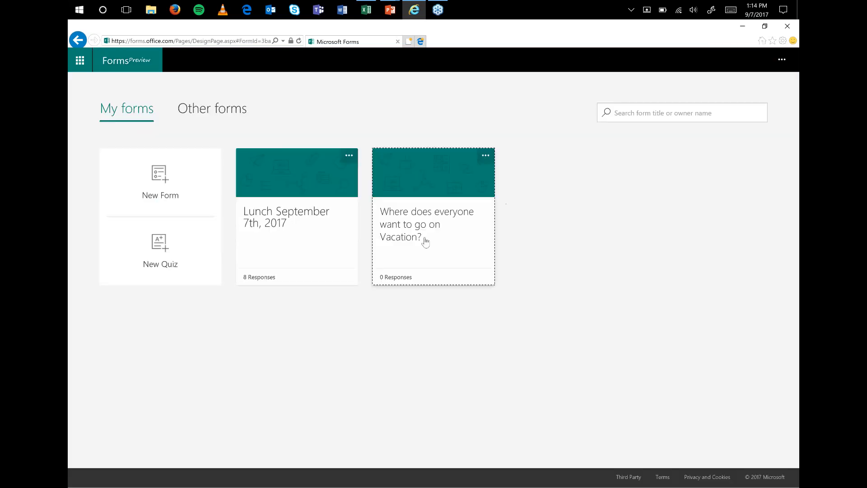
click(424, 240)
View the vacation form's QR code, embed code and e-mail sharing options, dismissing the mail app choice.
click(736, 60)
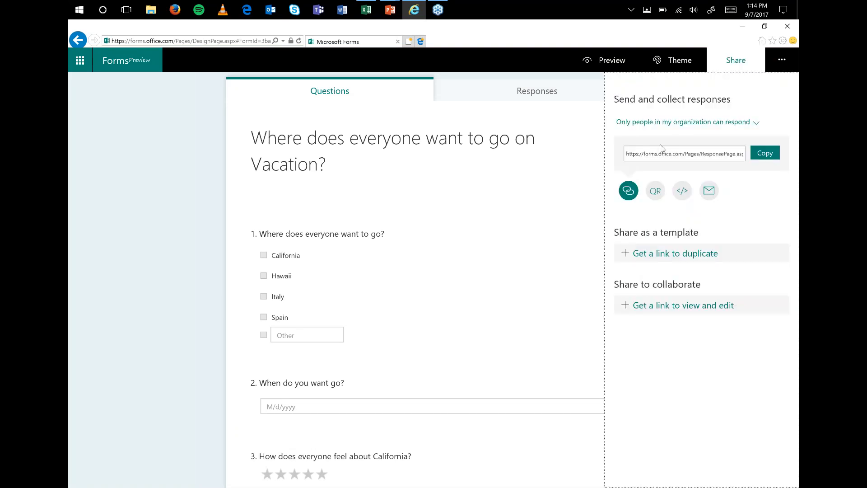
click(656, 191)
click(682, 251)
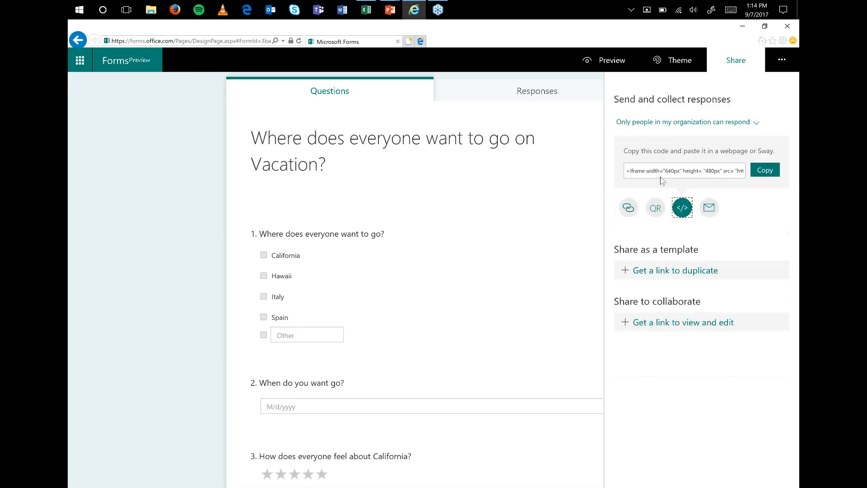
click(709, 209)
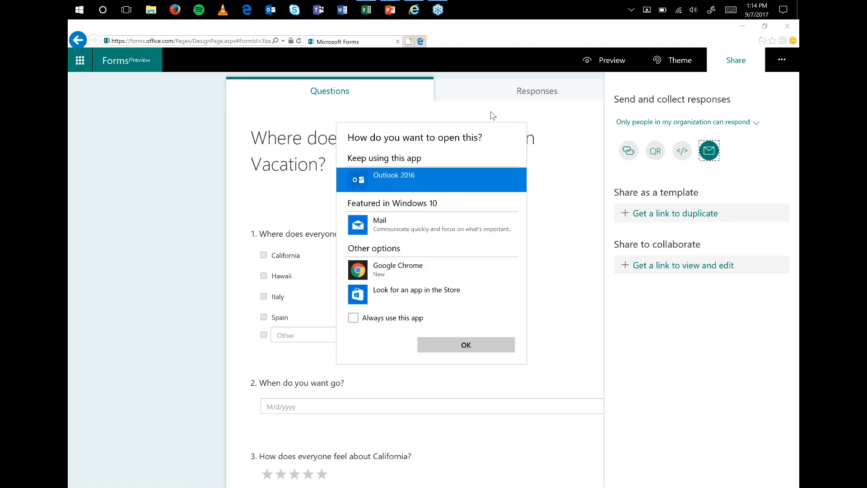
click(586, 208)
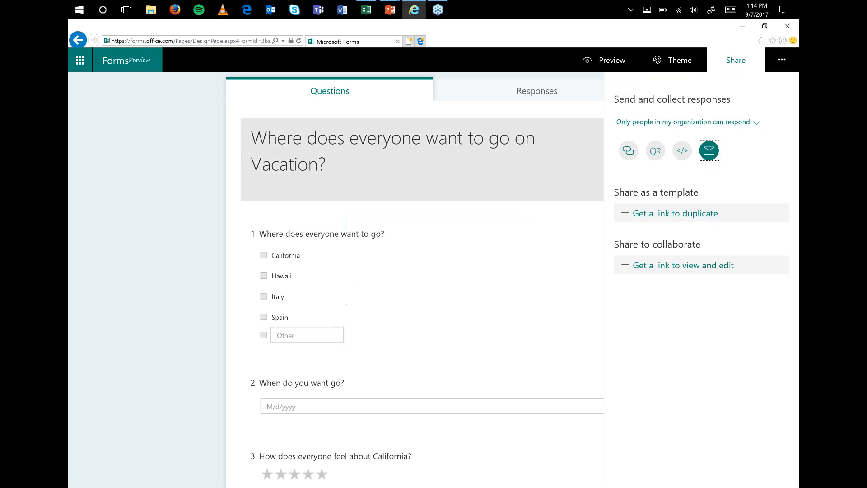
Switch the vacation form's respondents to anyone with the link, and back to only people in the organization.
click(647, 122)
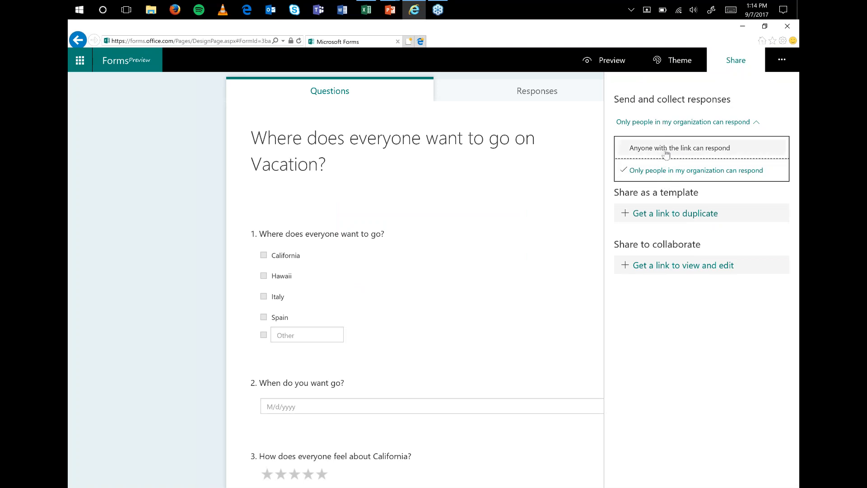
click(663, 152)
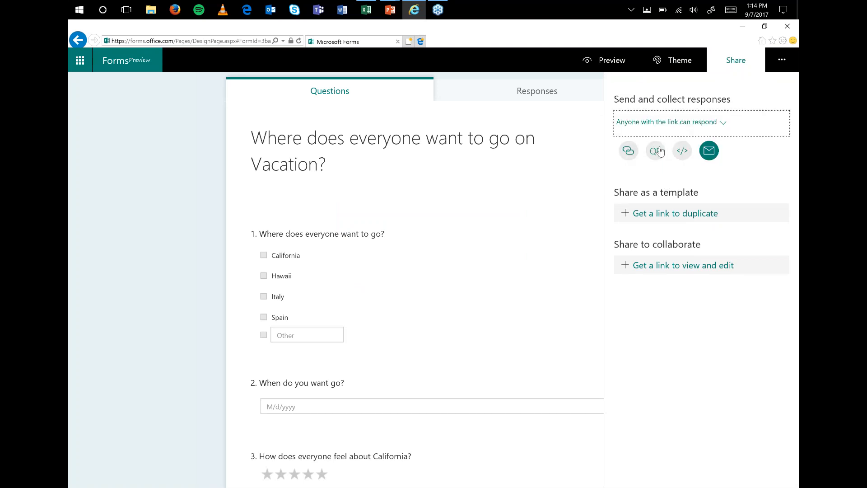
click(699, 123)
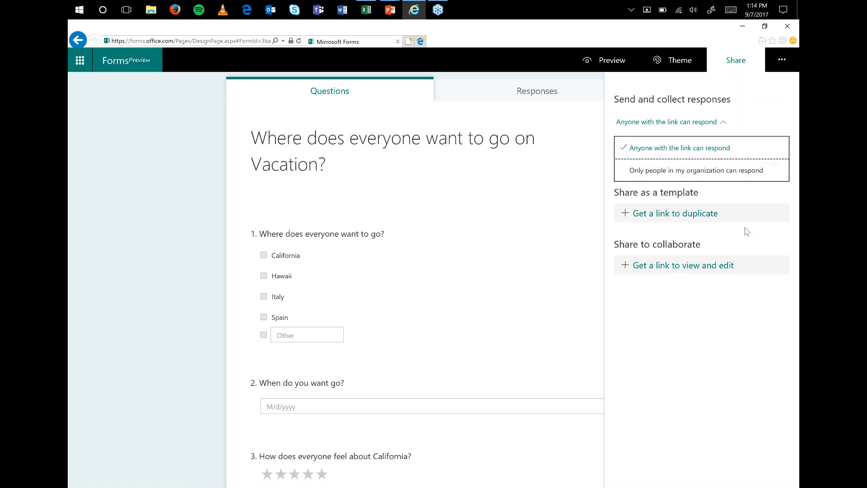
click(649, 172)
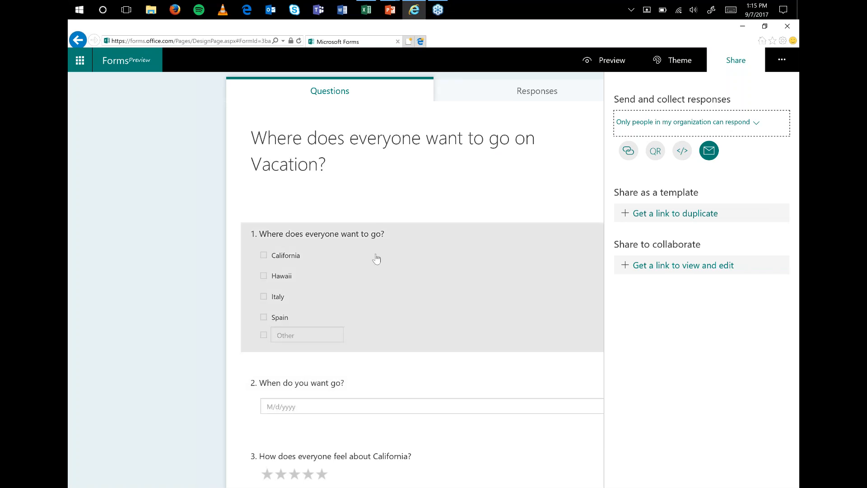
Allow anyone with the link to respond to the vacation form and close the sharing options.
click(657, 131)
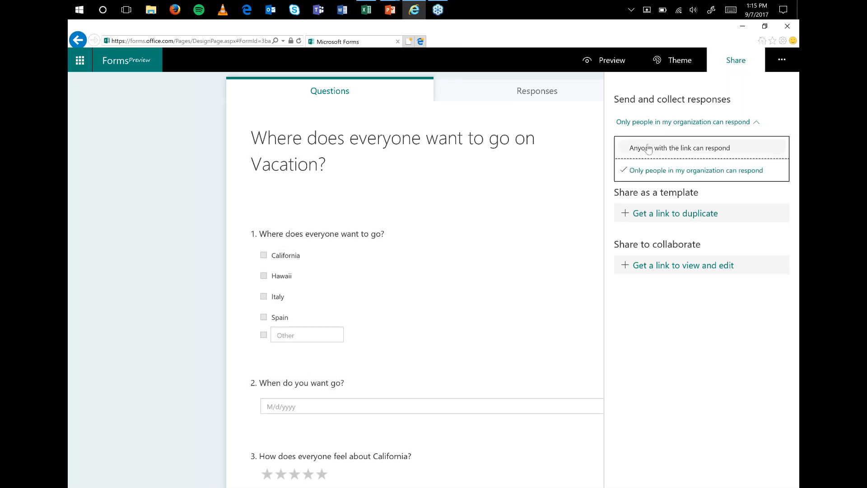
click(648, 147)
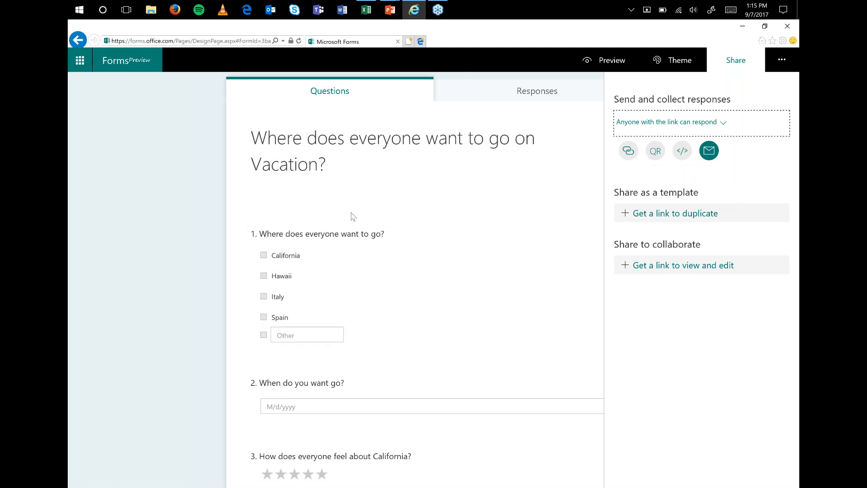
click(396, 220)
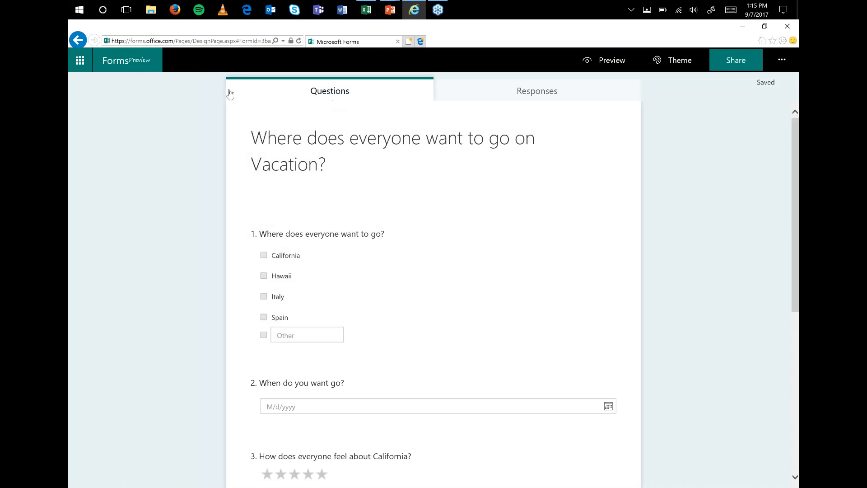
Reopen the vacation form from the forms list and add a text question reading "Please enter your first and last name".
click(131, 64)
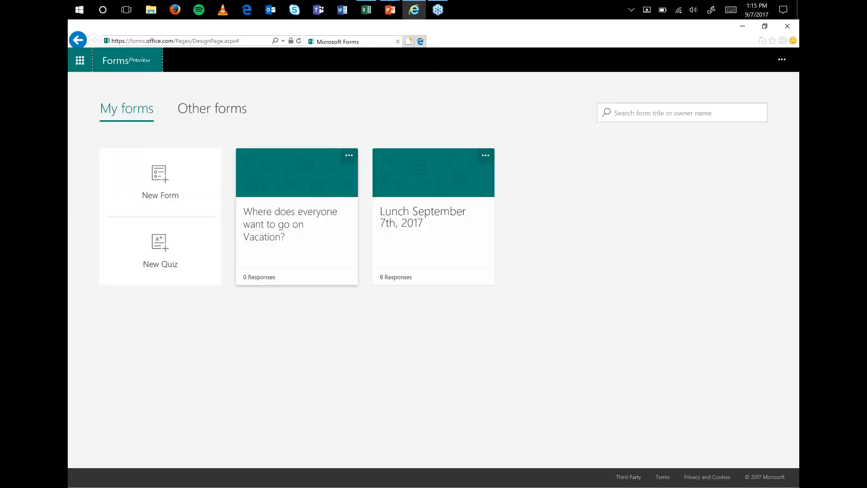
click(289, 180)
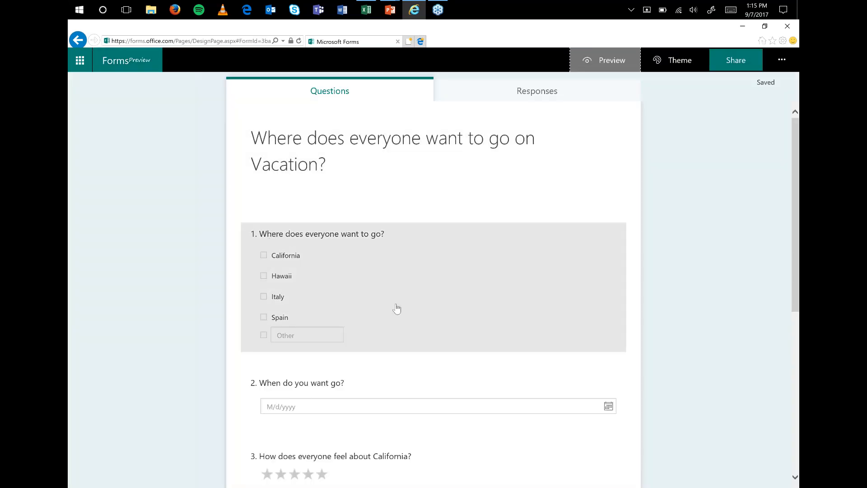
scroll(387, 342, down, 7)
click(282, 375)
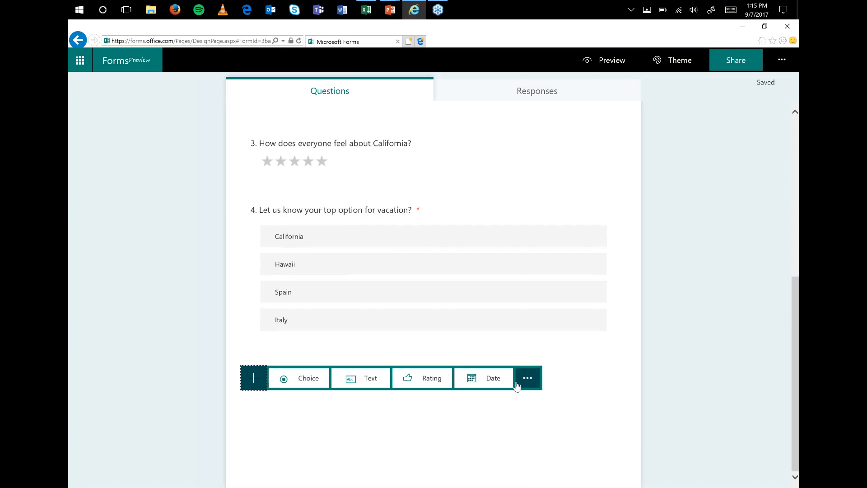
click(373, 385)
text(Pleae)
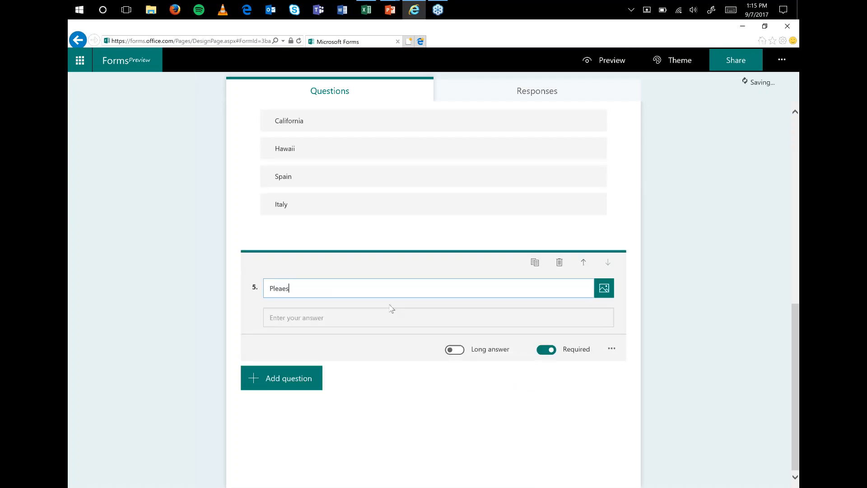
key(BackSpace)
text(se enter your first and last name)
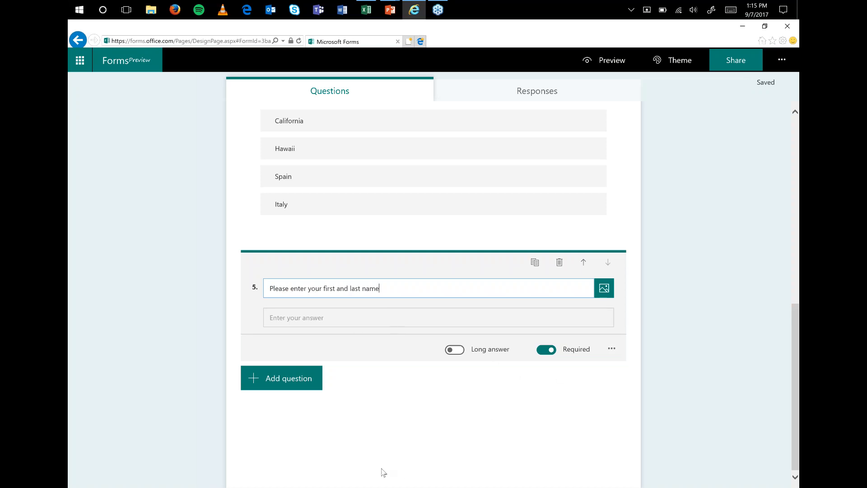
click(398, 427)
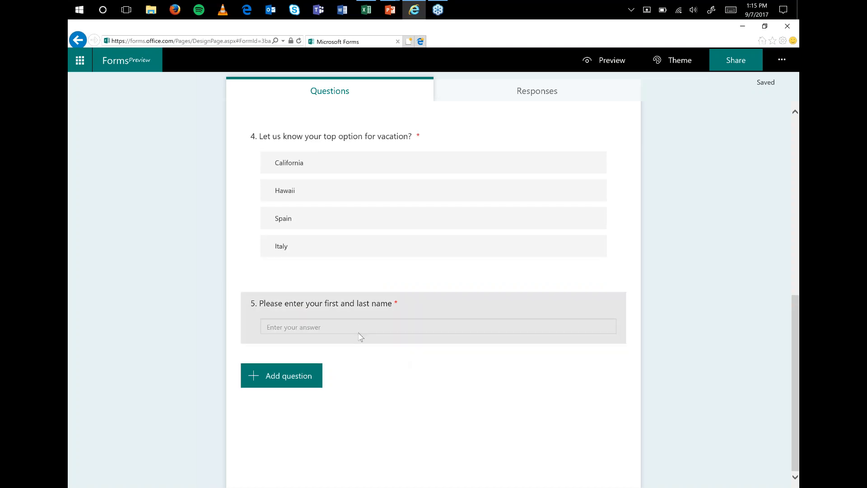
scroll(578, 271, up, 10)
scroll(587, 279, down, 10)
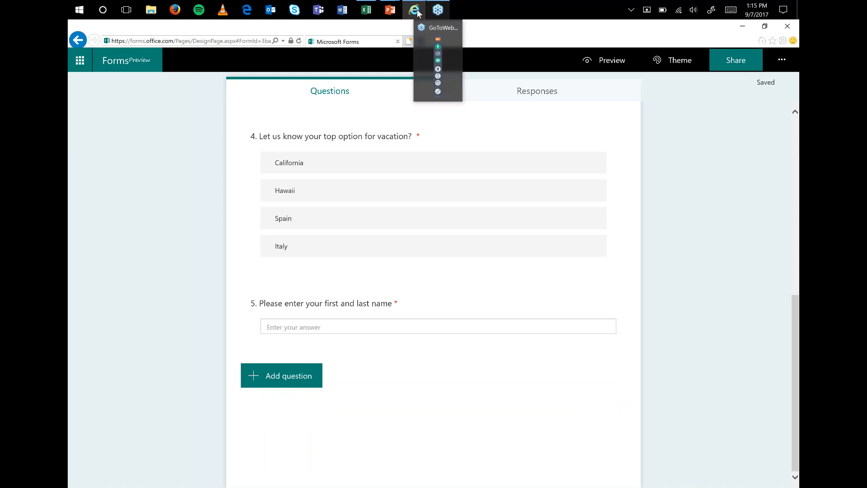
Switch to the PowerPoint slide show and advance to the "Microsoft Forms vs Microsoft InfoPath" slide.
mouse_move(391, 11)
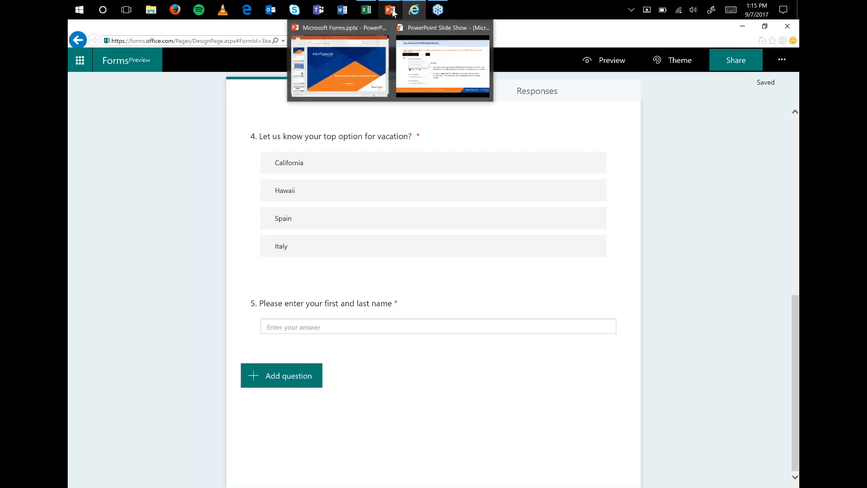
click(422, 44)
key(Right)
key(Left)
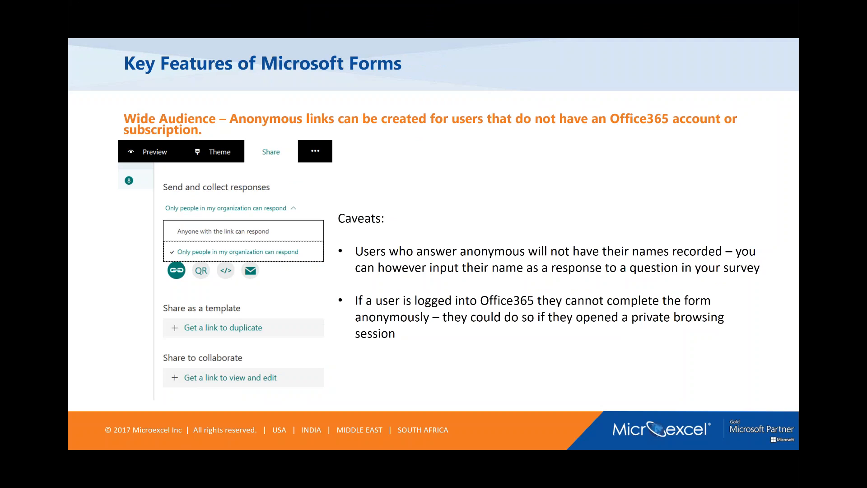
key(Right)
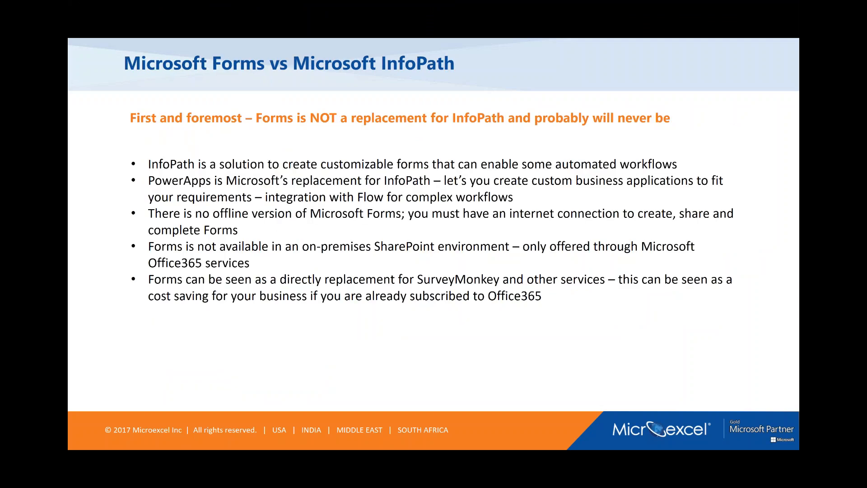
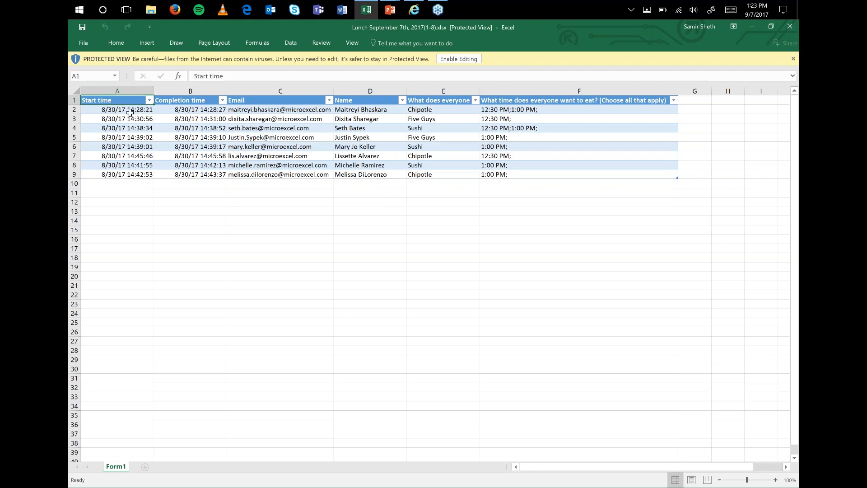
Switch from the Excel workbook to the PowerPoint slide show's Q&A slide.
click(441, 15)
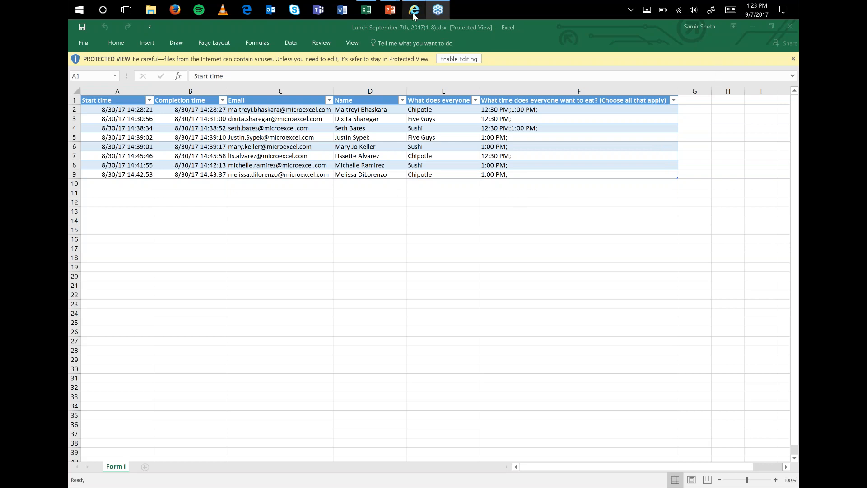
mouse_move(391, 13)
click(429, 45)
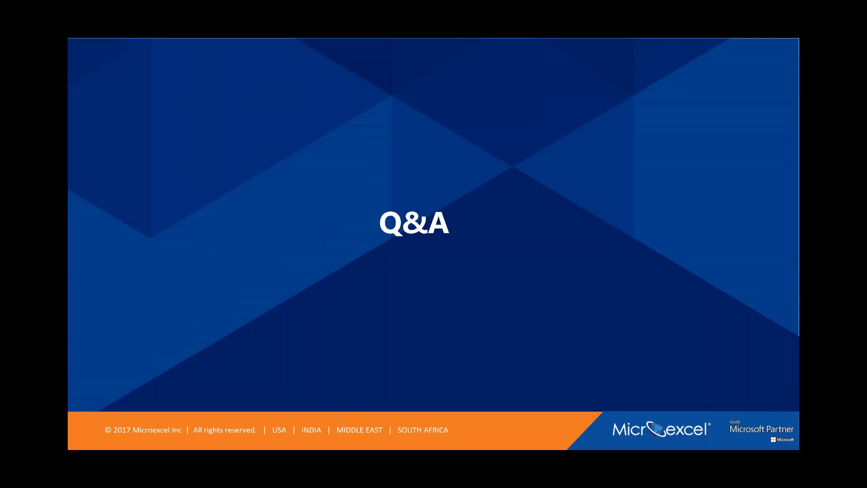
Switch back to Microsoft Forms and allow anyone with the link to respond to the "Lunch September 7th, 2017" form.
key(alt+Tab)
click(556, 273)
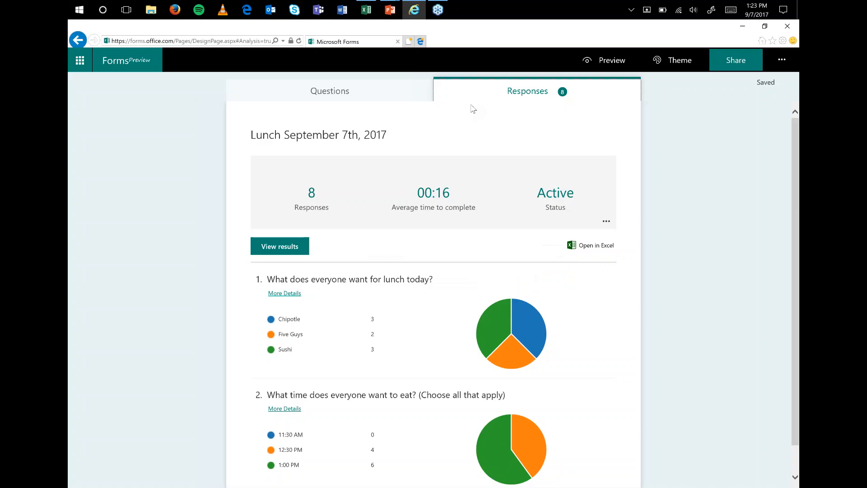
click(383, 97)
click(740, 67)
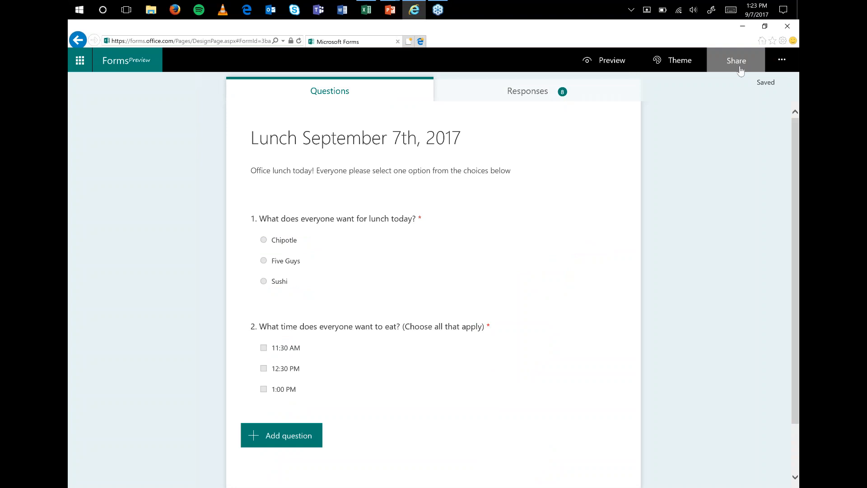
click(652, 123)
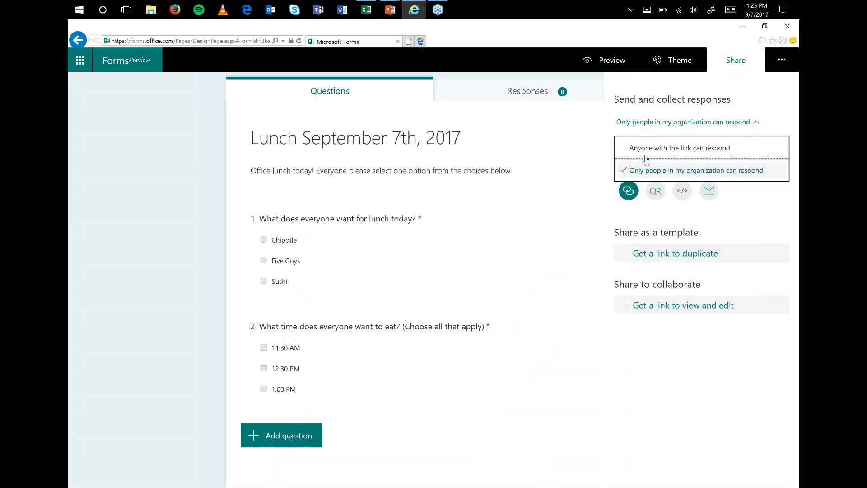
click(648, 153)
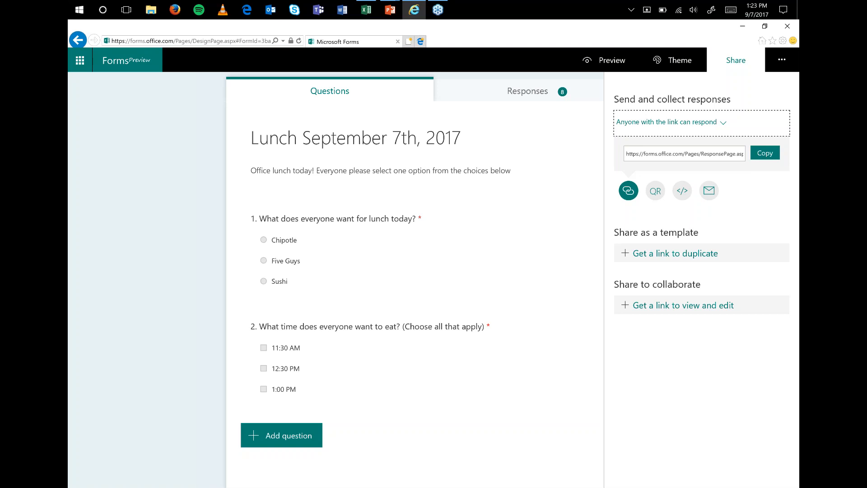
click(257, 433)
click(357, 437)
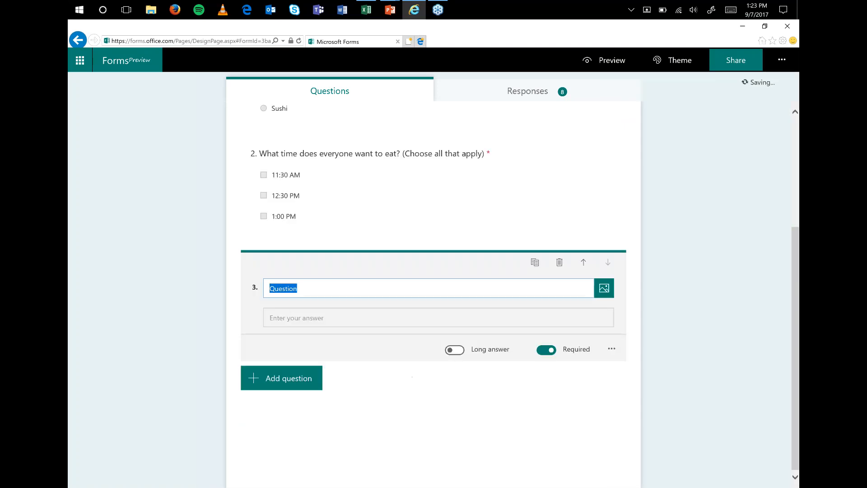
text(What i)
key(BackSpace)
key(BackSpace)
key(BackSpace)
key(BackSpace)
key(BackSpace)
key(BackSpace)
click(560, 263)
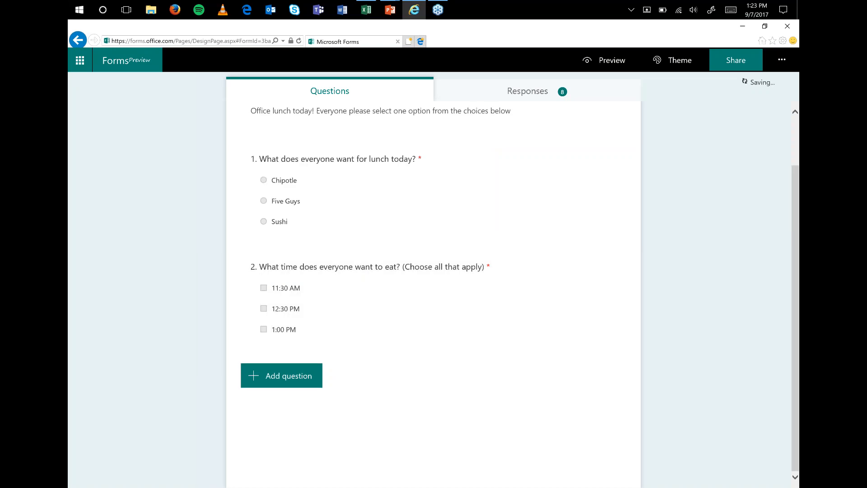
scroll(642, 251, up, 2)
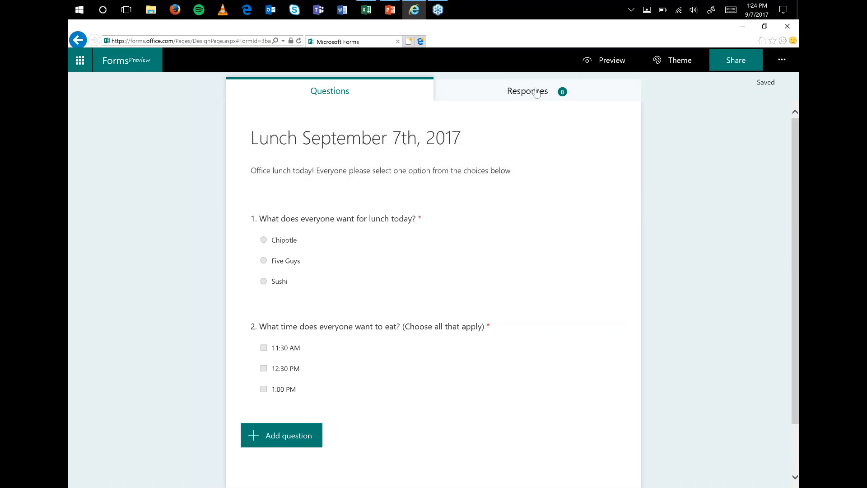
Open the sharing options of the "Lunch September 7th, 2017" form.
mouse_move(441, 11)
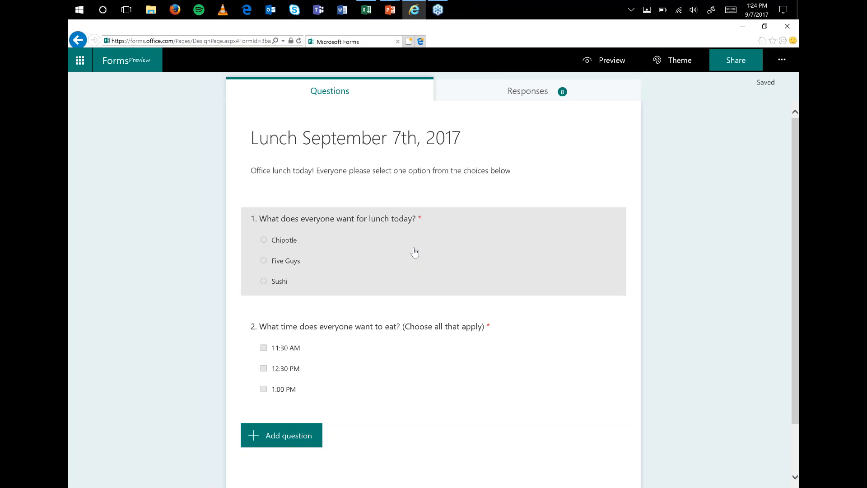
click(728, 67)
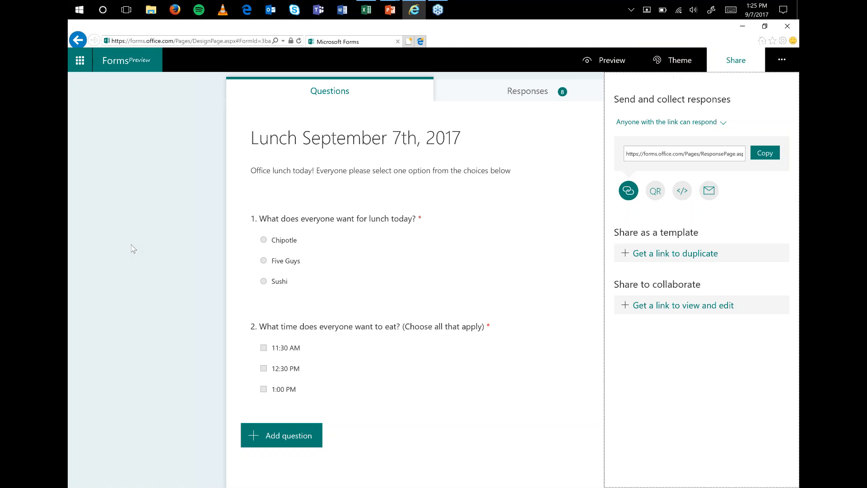
scroll(134, 246, down, 1)
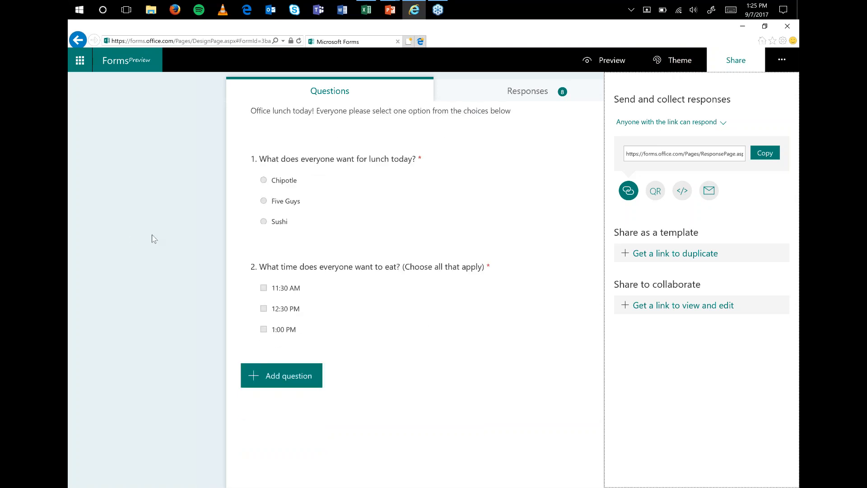
Add a third question of the Choice type with five answer options to the lunch form.
click(253, 375)
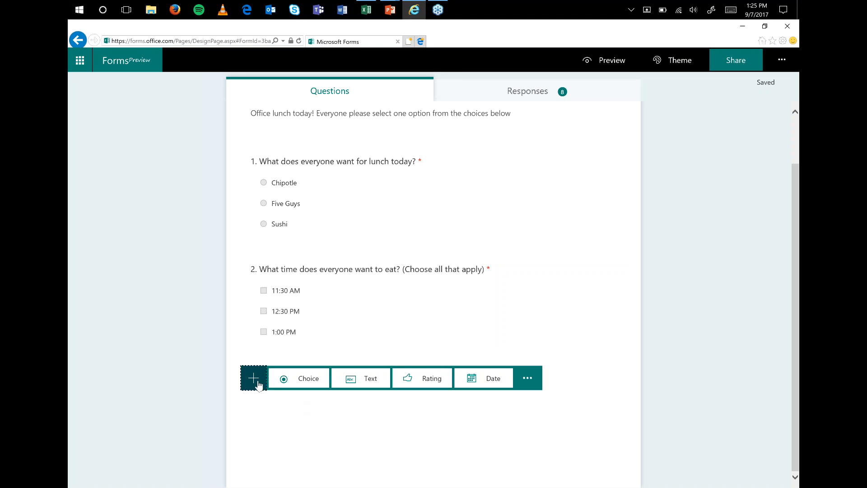
click(277, 375)
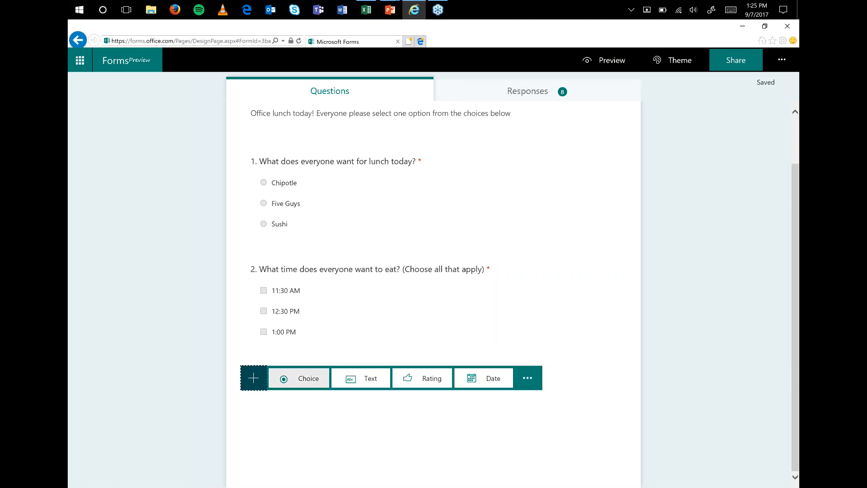
click(299, 378)
click(285, 312)
click(285, 340)
click(285, 365)
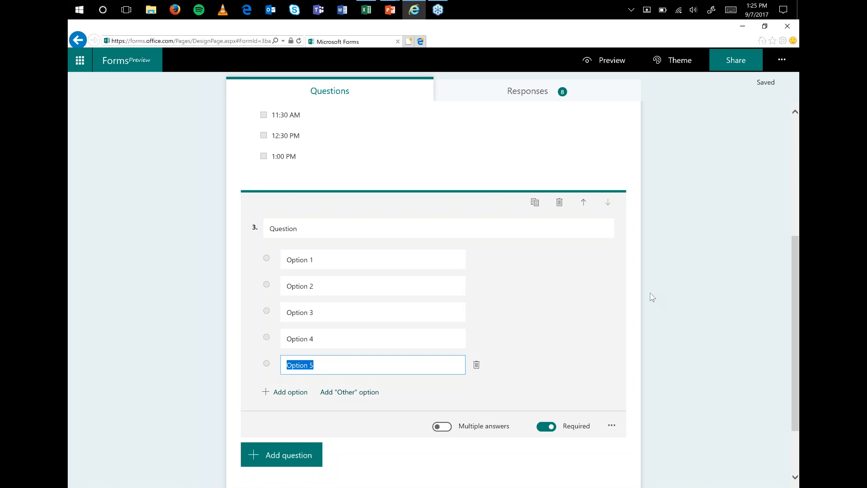
Look at the lunch form's response summary and return to its questions.
scroll(680, 292, up, 5)
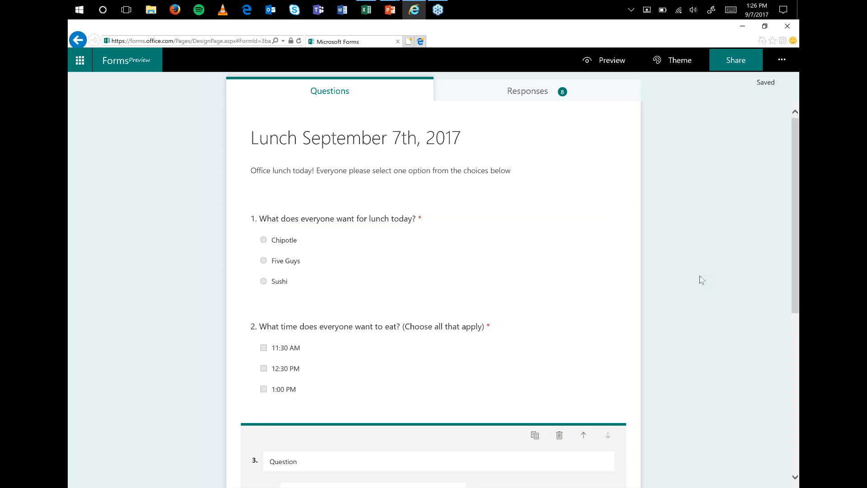
click(533, 96)
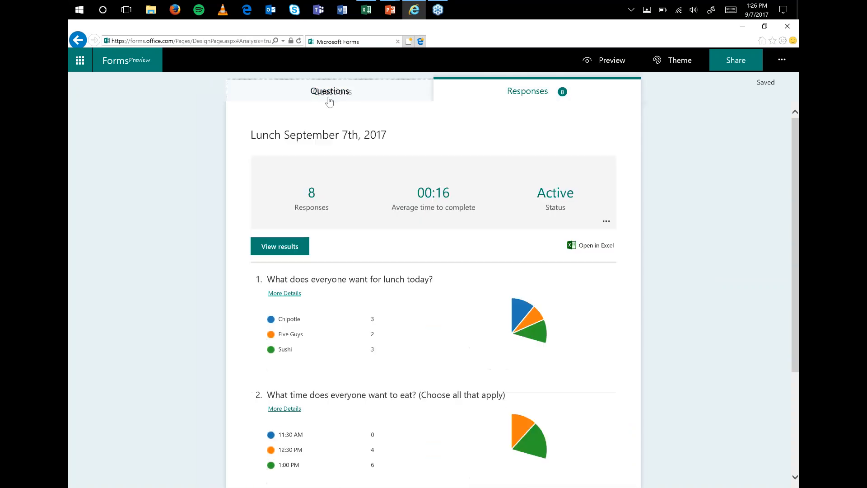
click(328, 100)
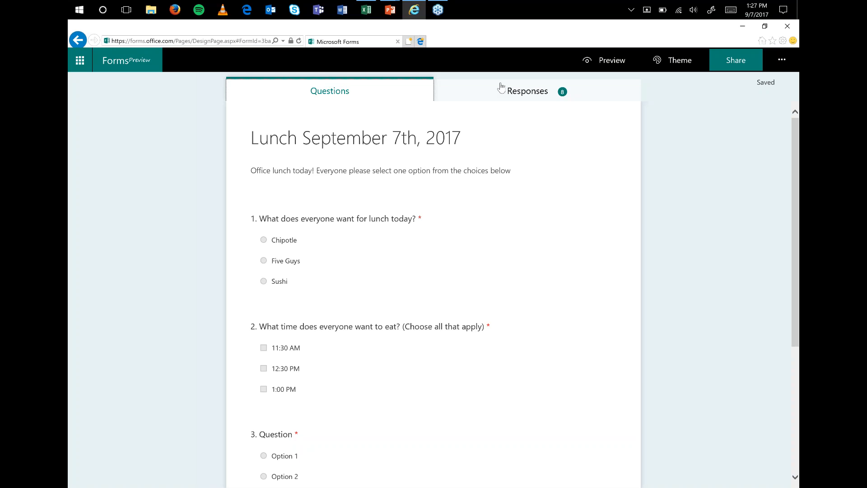
Return to the list of forms and switch to the PowerPoint slide show's Q&A slide.
click(149, 60)
mouse_move(399, 11)
click(443, 56)
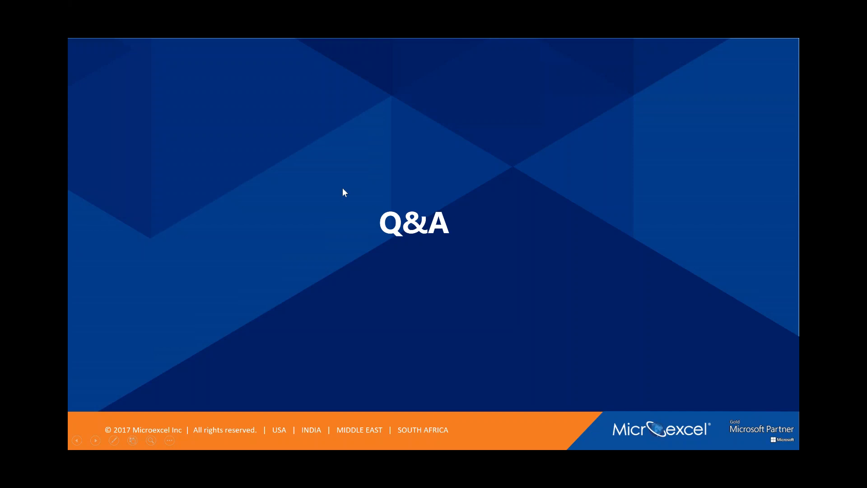
Switch back to Microsoft Forms and create a new quiz with a Choice question.
key(alt+Tab)
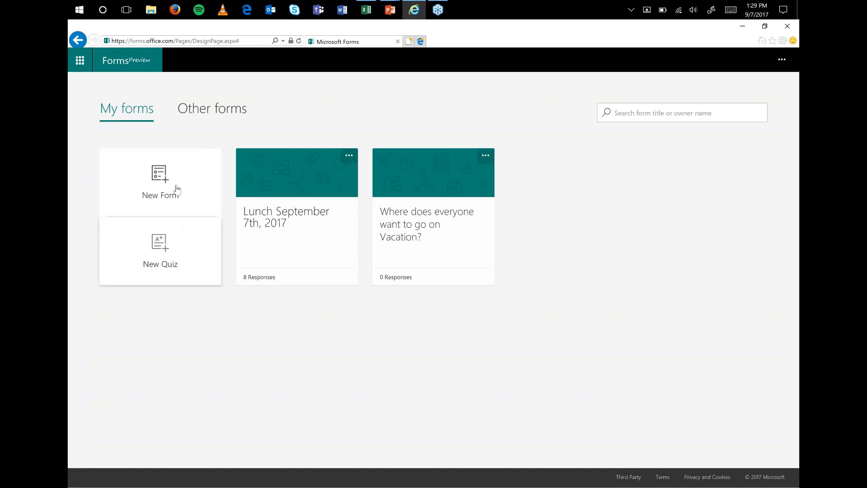
click(190, 253)
click(256, 219)
click(282, 220)
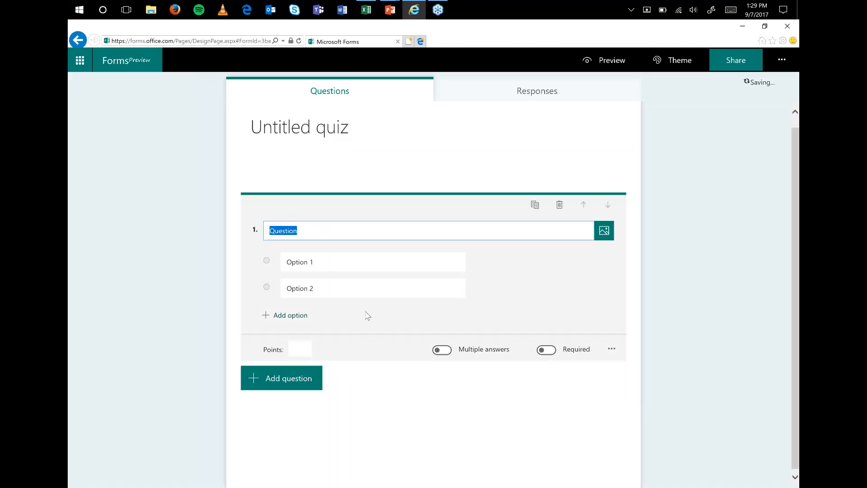
Add a third option marked as the correct answer and set the question text to "what color is the sky?".
click(286, 312)
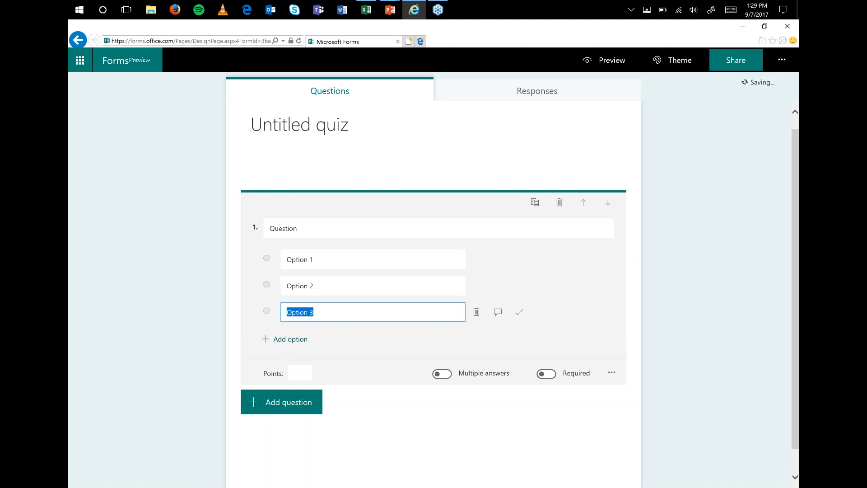
click(519, 312)
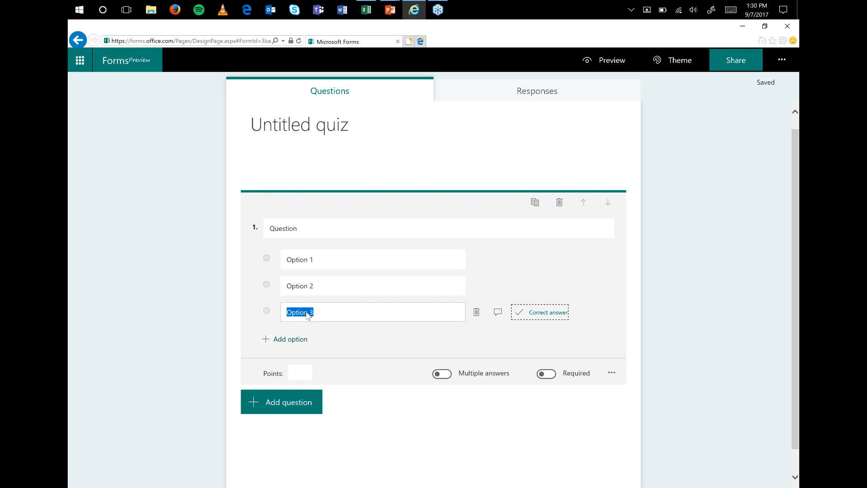
click(583, 229)
text(what co)
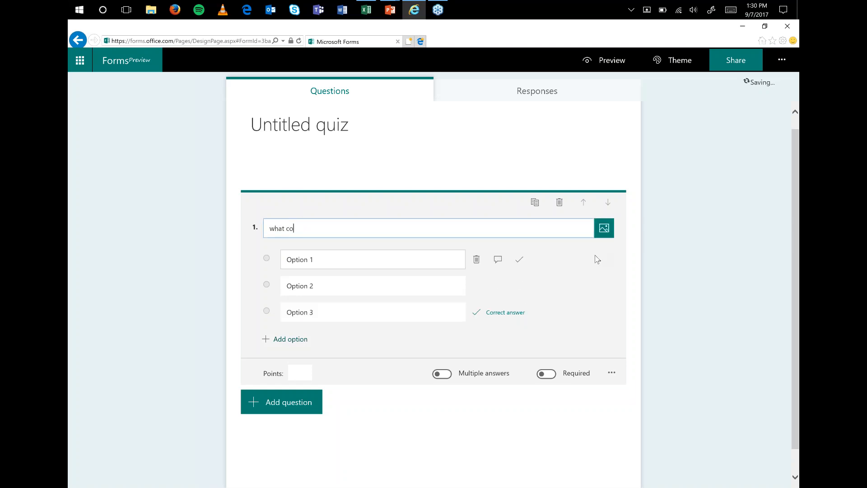
text(lor is the sky?)
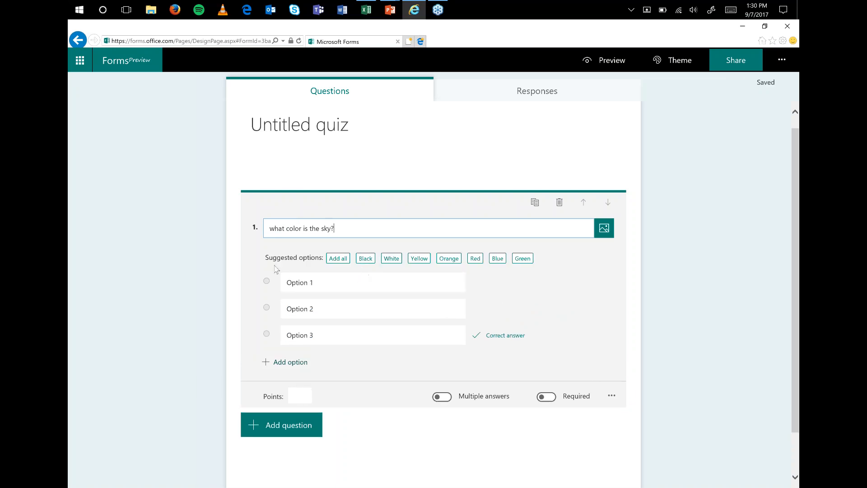
Name the three answer options of the quiz question Red, Green and Blue.
click(367, 283)
text(REd)
key(BackSpace)
key(BackSpace)
text(ed)
click(366, 309)
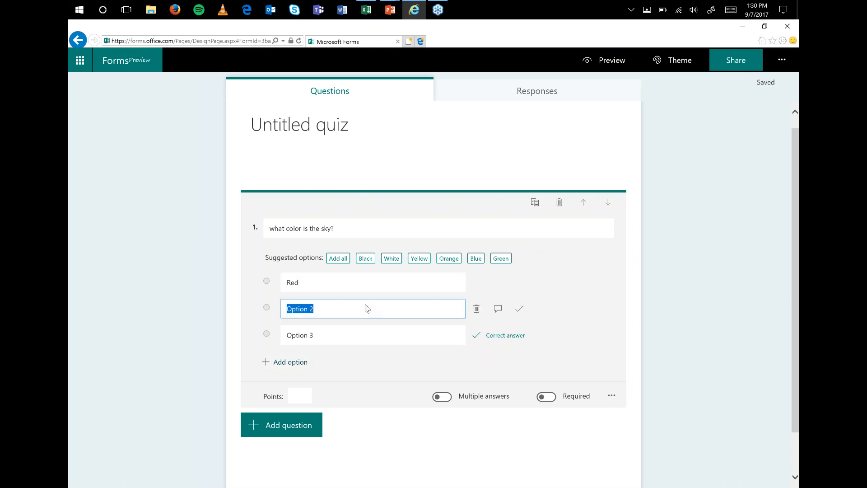
text(Green)
click(364, 335)
text(Blue)
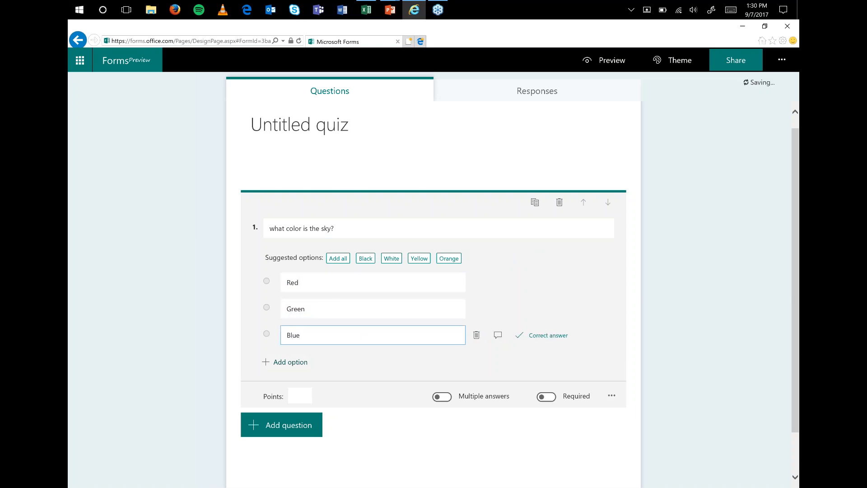
click(366, 363)
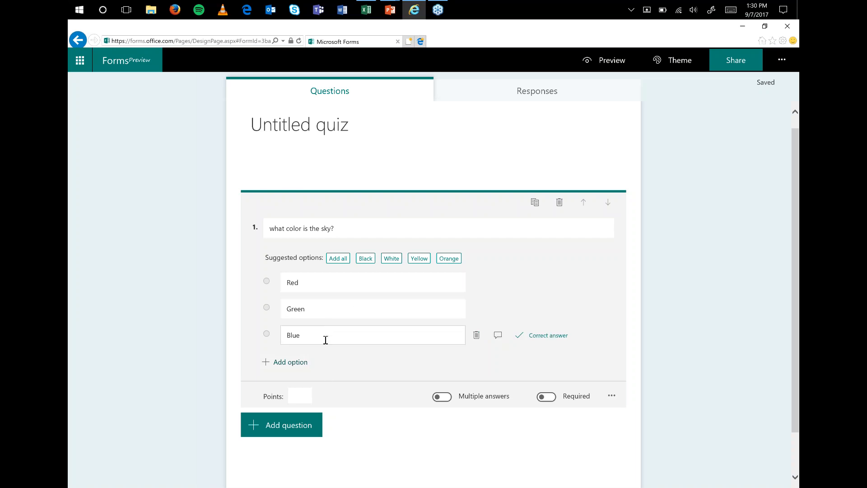
Leave the quiz for the forms list and bring up the Q&A slide in PowerPoint.
click(319, 131)
click(129, 60)
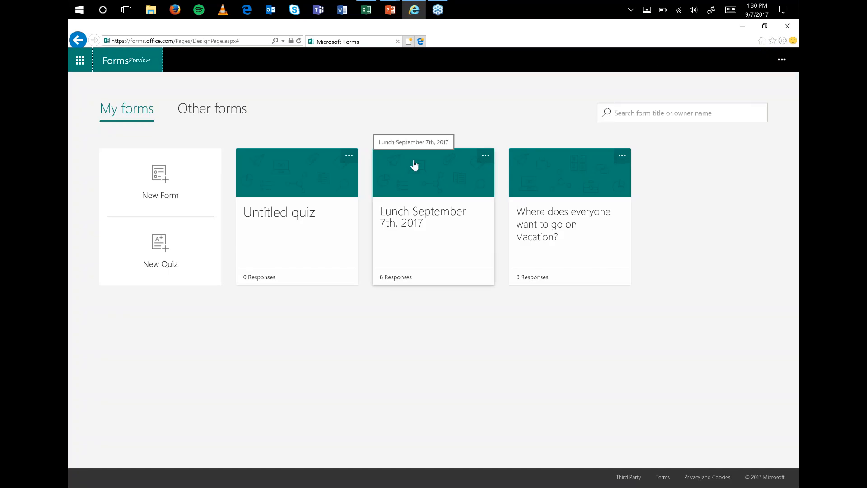
click(388, 9)
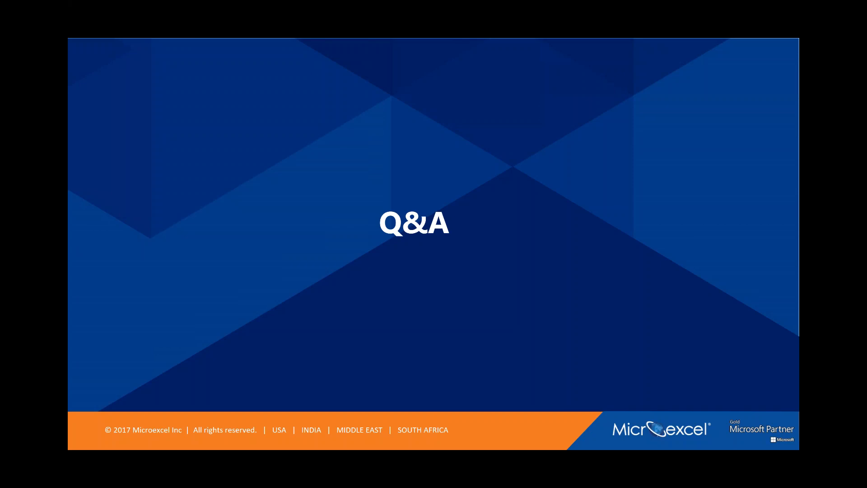
Switch back to Microsoft Forms and permanently delete the "Untitled quiz" from My forms.
key(alt+Tab)
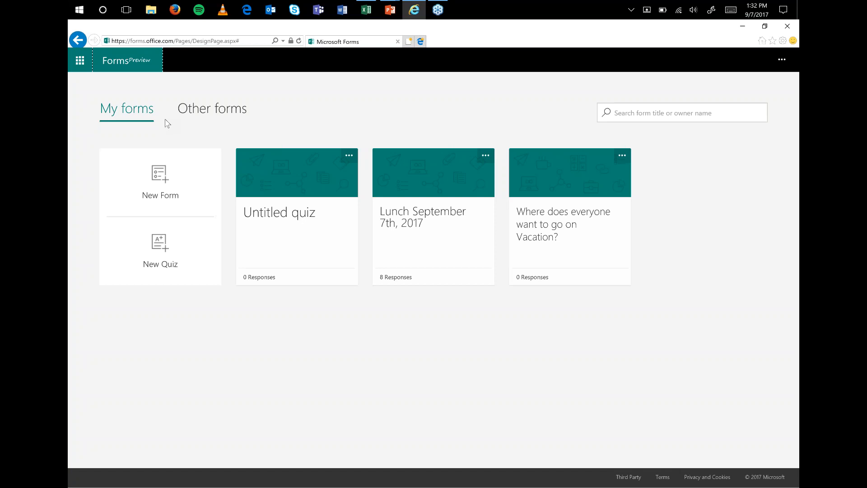
click(349, 164)
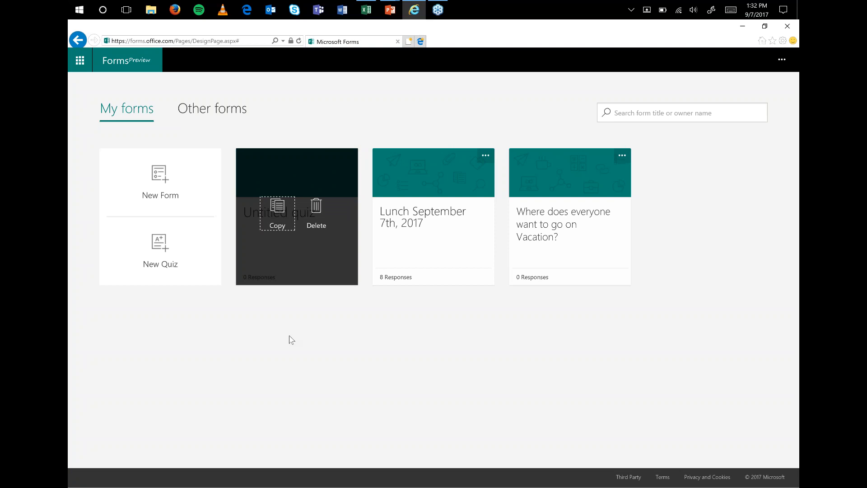
click(313, 223)
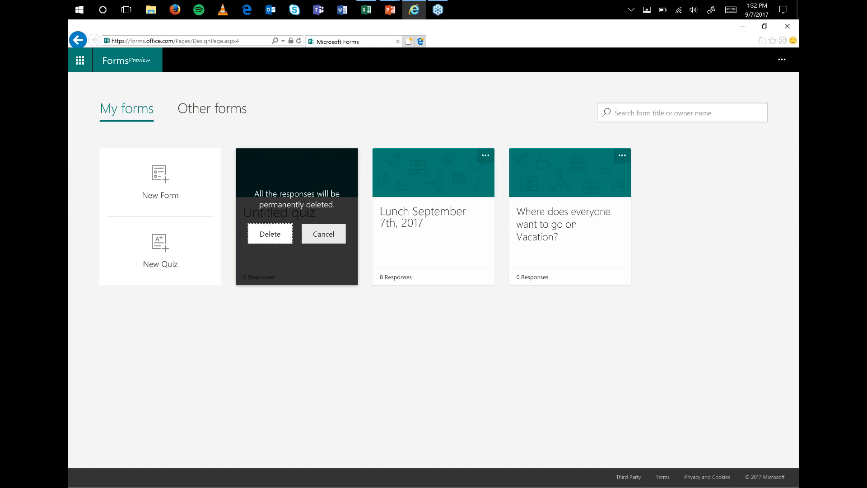
click(270, 235)
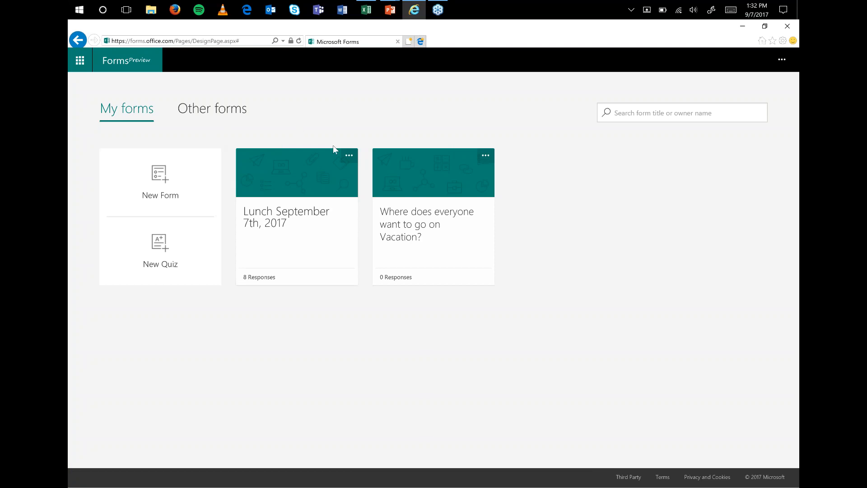
Switch to the PowerPoint slide show and go to the "Who can use Forms?" slide.
click(348, 155)
click(278, 310)
mouse_move(389, 10)
click(411, 77)
key(Right)
key(Right)
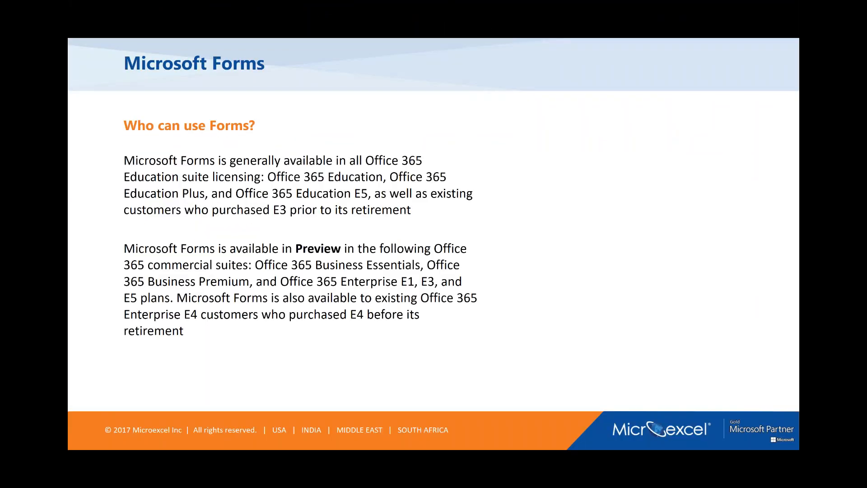